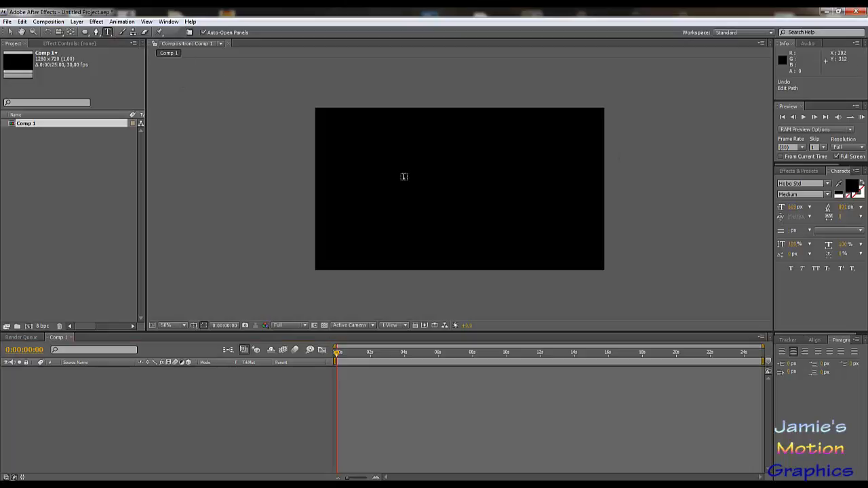
Step: Add a text layer containing the letter J in the composition and fill it with bright green
left_click(428, 190)
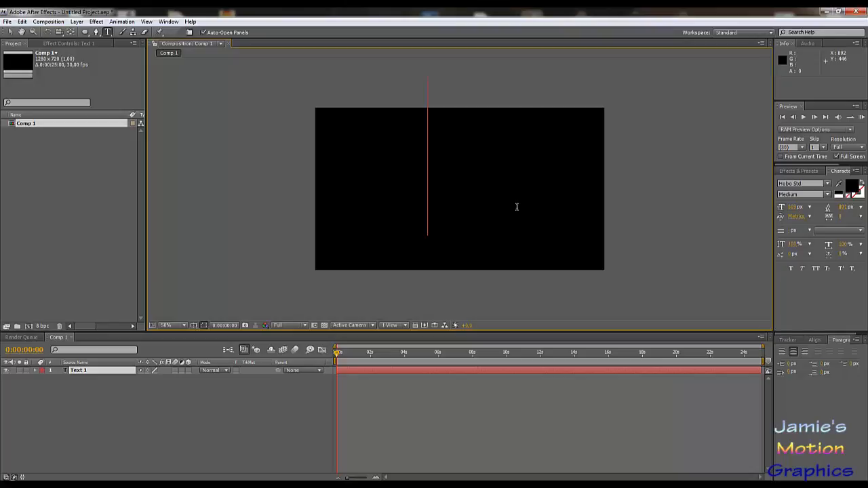
type("1")
key("ctrl+a")
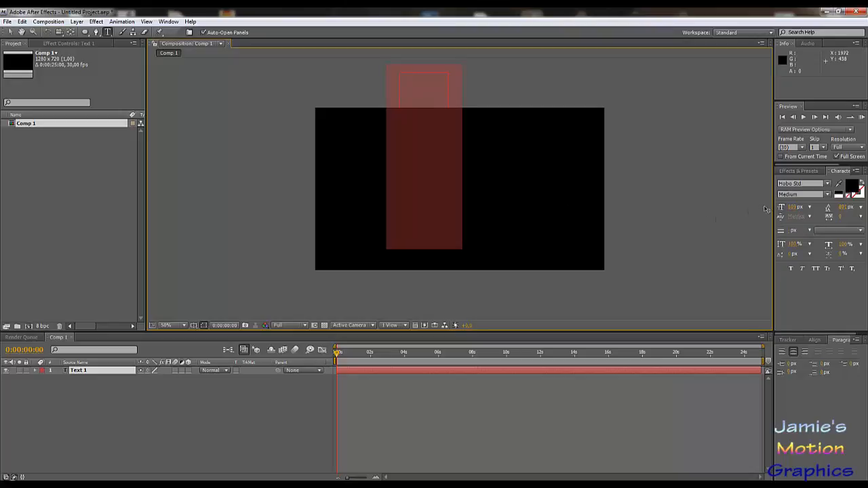
left_click(852, 188)
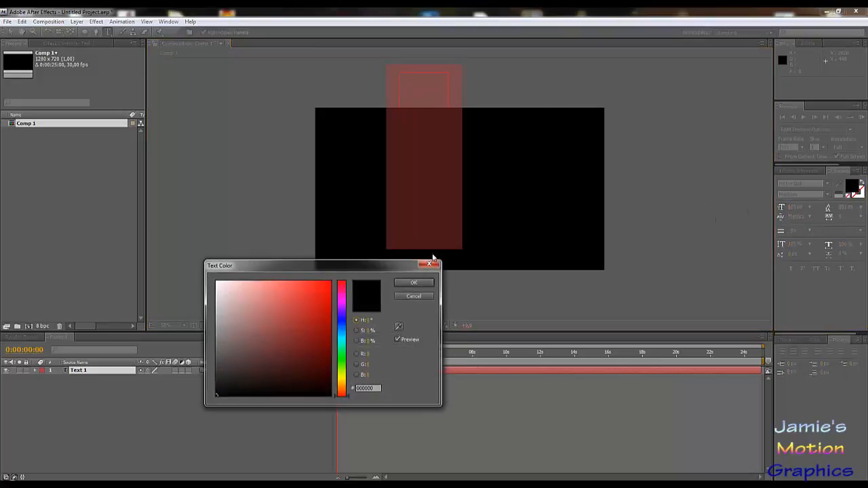
left_click(343, 358)
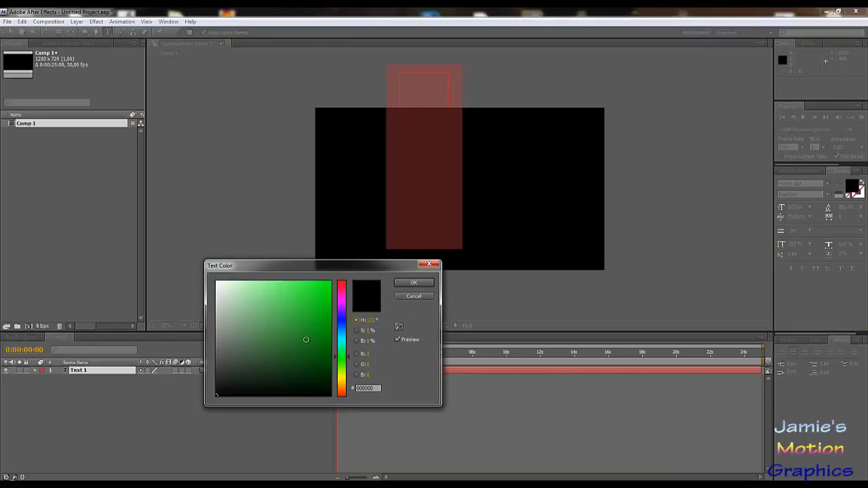
left_click(306, 340)
left_click(414, 283)
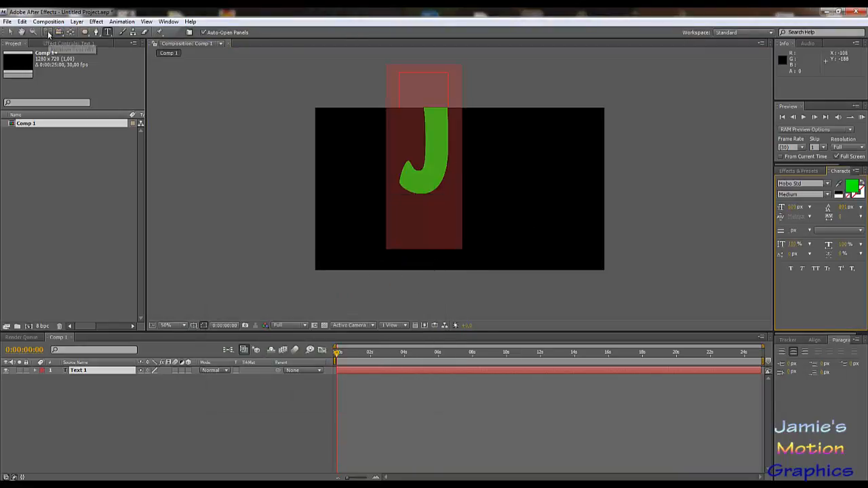
Step: Move the letter J to the centre of the composition, at a position of about 646, 600
left_click(10, 32)
left_click_drag(434, 135, 468, 187)
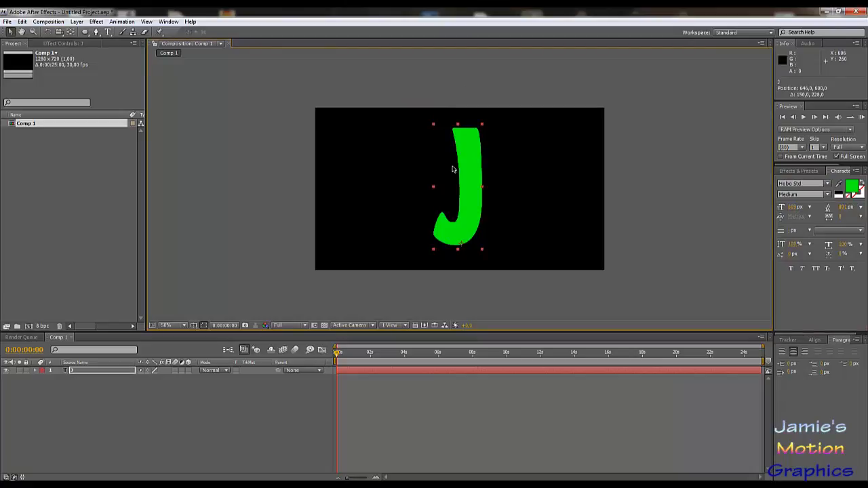
key("period")
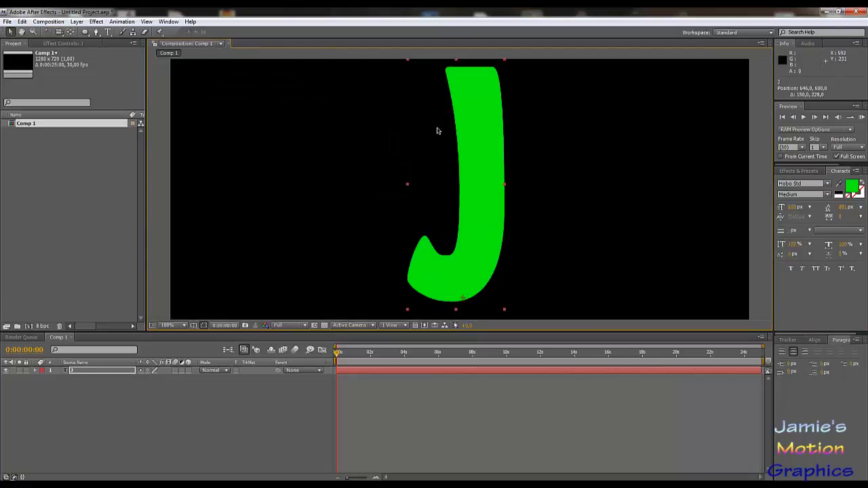
key("g")
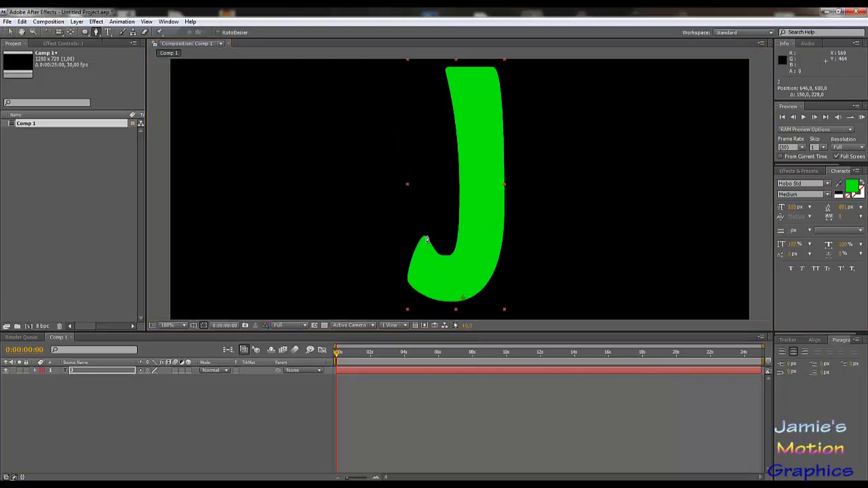
Step: Add a white 1280 x 720 px solid above the text and lower its opacity to about 30%
left_click(77, 21)
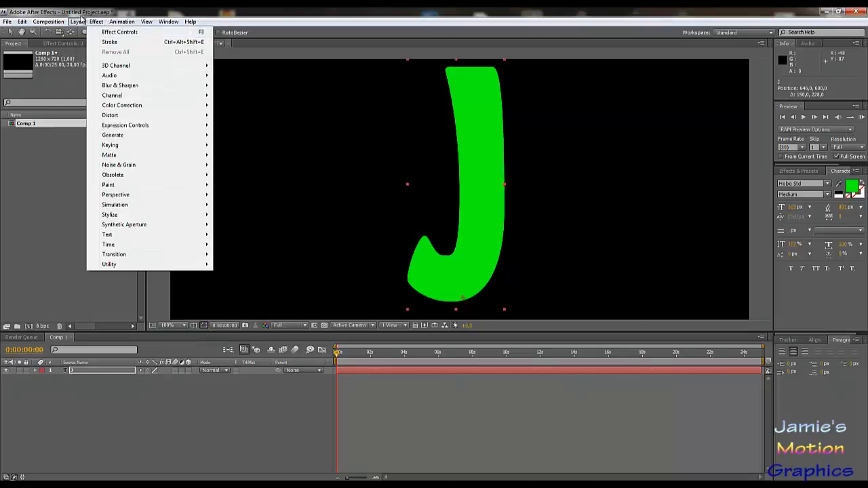
mouse_move(87, 33)
left_click(266, 44)
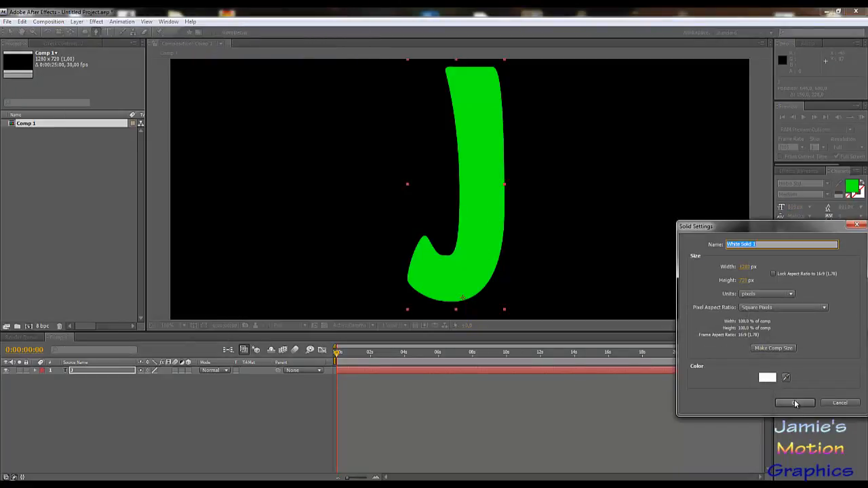
left_click(795, 403)
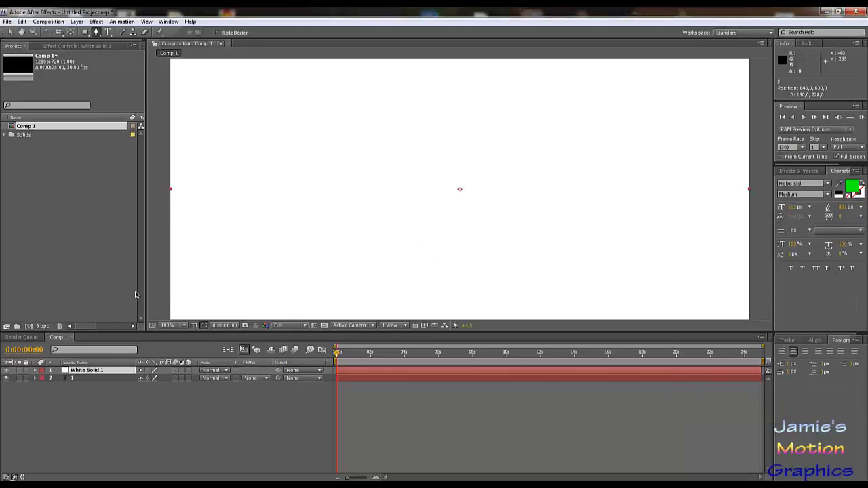
key("t")
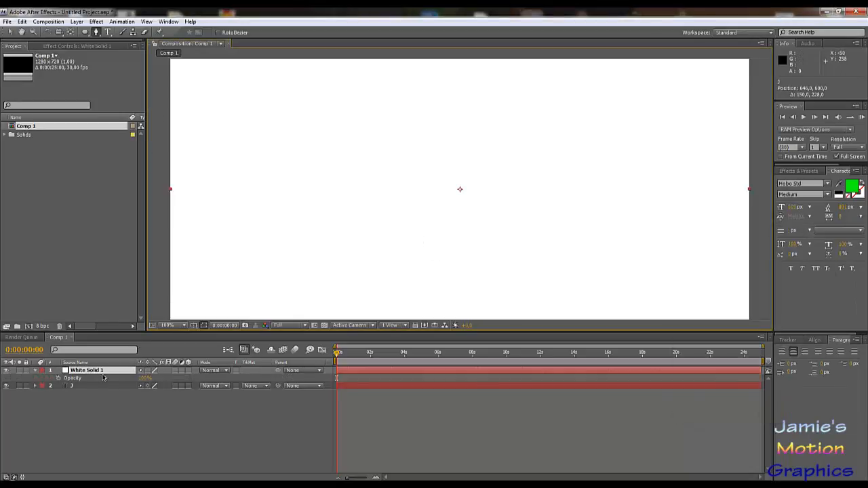
left_click_drag(143, 379, 112, 383)
Step: Start a Pen tool mask on the white solid at the tip of the J's hook
scroll(383, 269, "up", 6)
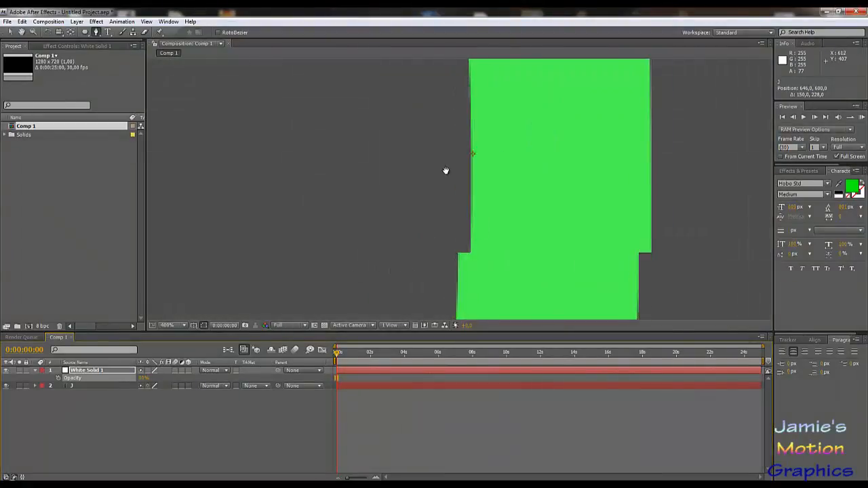
scroll(249, 179, "up", 1)
scroll(251, 179, "down", 1)
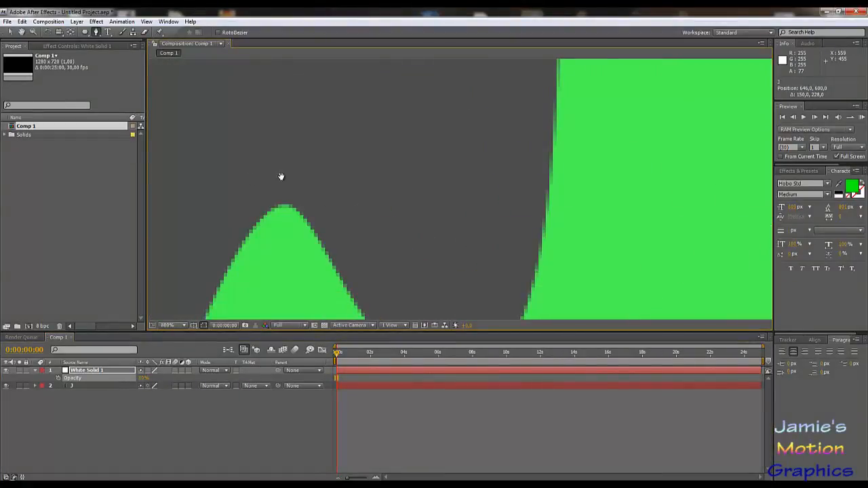
left_click_drag(282, 177, 361, 133)
left_click(95, 31)
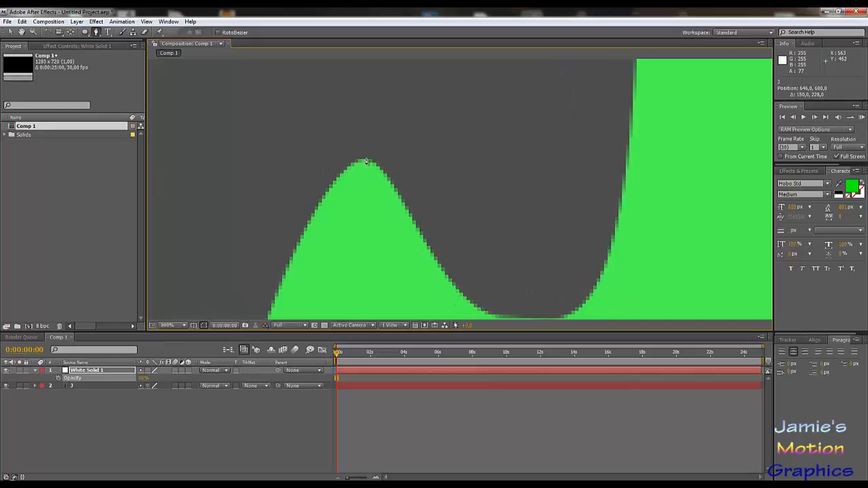
left_click(363, 161)
Step: Trace the mask around the hook's outer edge with curved points at its outer corner, lowest point and the curve rising to the stem
left_click_drag(360, 163, 427, 15)
left_click_drag(373, 190, 404, 55)
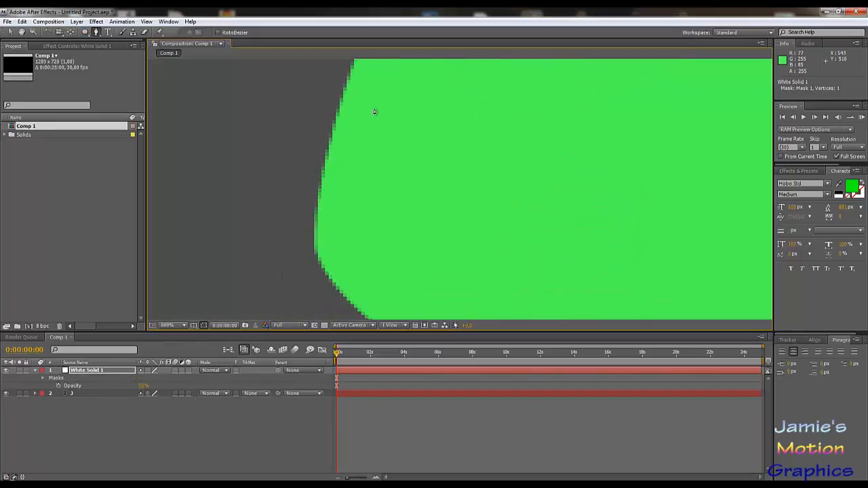
scroll(370, 134, "down", 1)
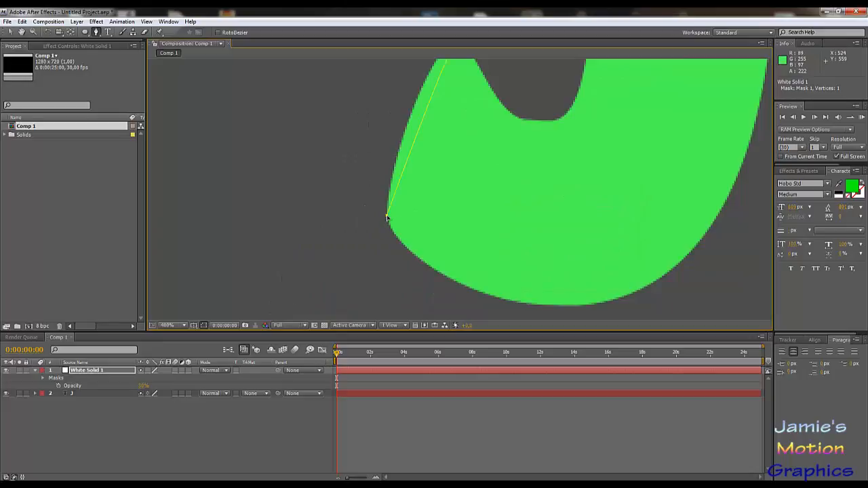
left_click_drag(387, 216, 392, 239)
left_click_drag(564, 307, 677, 306)
scroll(494, 209, "down", 4)
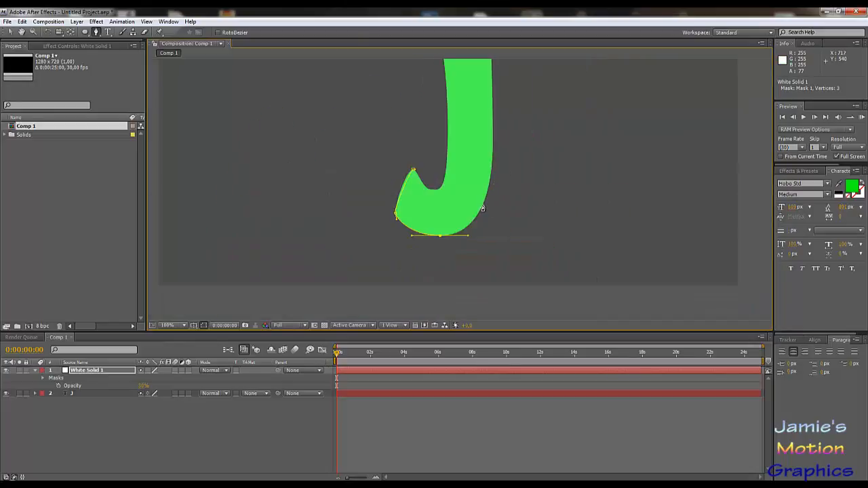
left_click_drag(483, 204, 490, 188)
Step: Continue the mask up the right edge of the J's stem to just below its upper right corner
left_click_drag(478, 95, 449, 170)
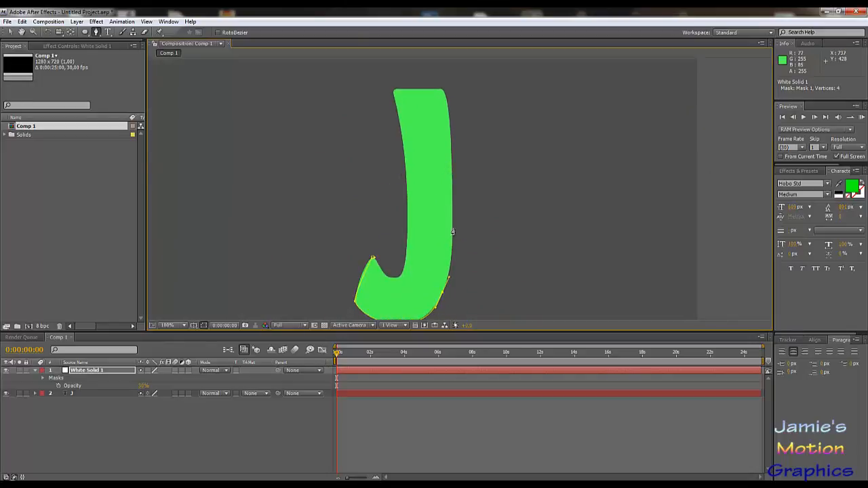
left_click(452, 169)
scroll(444, 112, "up", 3)
left_click_drag(443, 113, 474, 109)
left_click_drag(462, 260, 475, 75)
left_click_drag(481, 298, 487, 98)
scroll(509, 204, "up", 1)
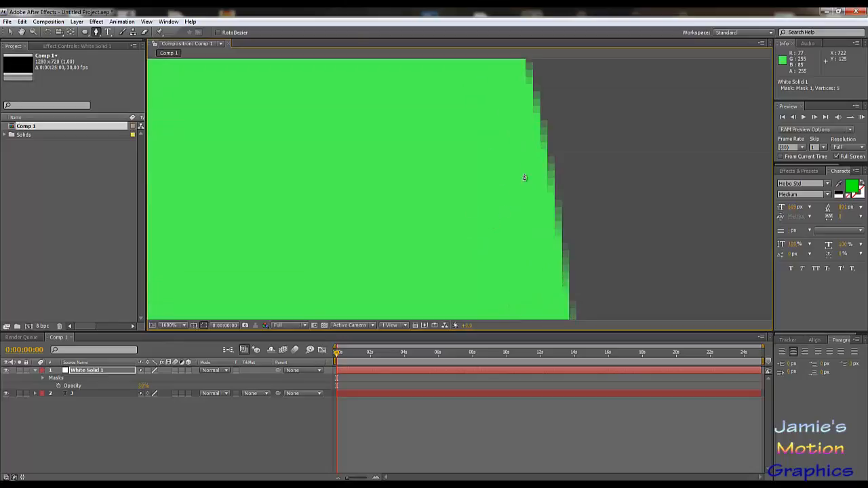
left_click_drag(532, 138, 527, 246)
left_click(536, 215)
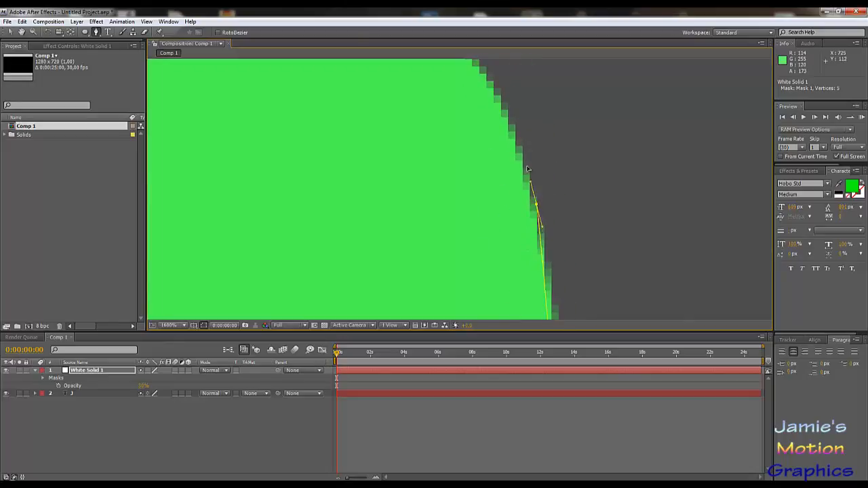
Step: Trace the mask around the upper right corner, along the J's top edge and around the upper left corner
scroll(520, 265, "up", 5)
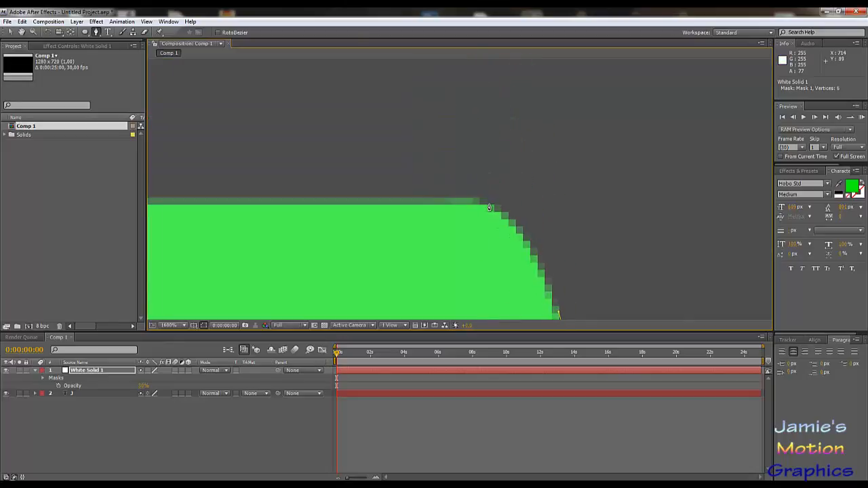
left_click(458, 201)
left_click_drag(355, 213, 610, 117)
key("comma")
key("comma")
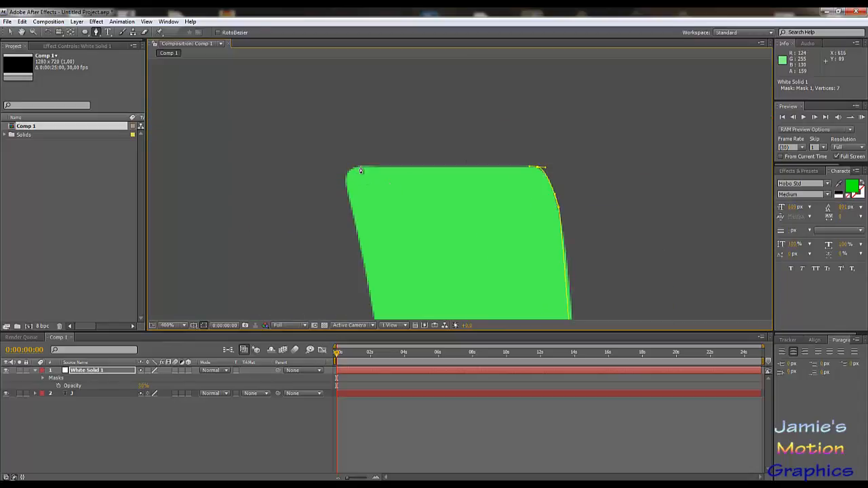
left_click(361, 169)
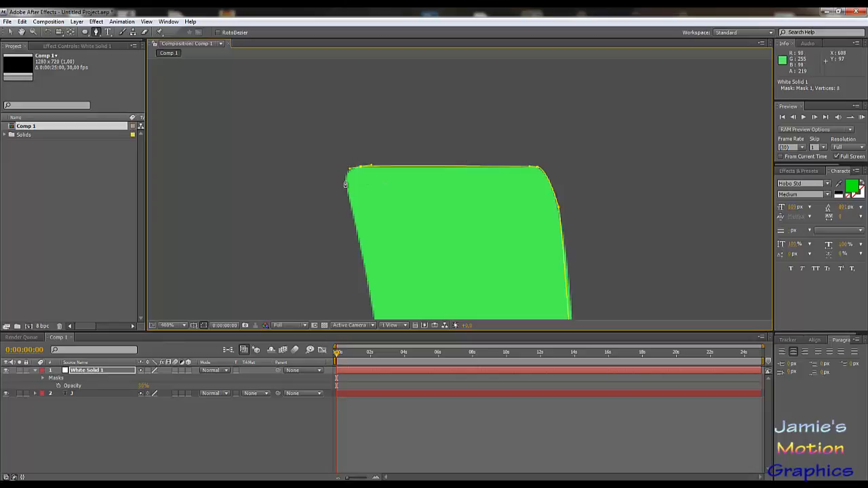
left_click_drag(346, 190, 346, 191)
Step: Trace the mask down the stem's left edge and around the inside of the hook, closing it at the starting point
left_click_drag(387, 278, 403, 61)
key("comma")
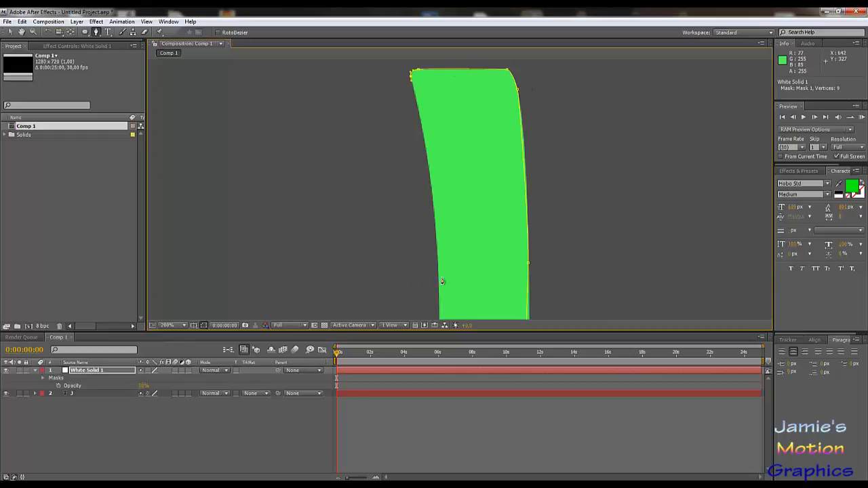
left_click(437, 239)
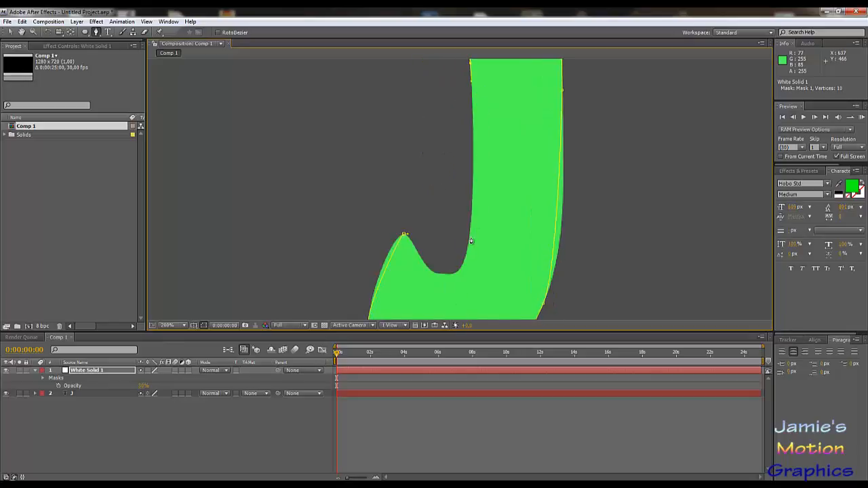
left_click(468, 244)
left_click(455, 273)
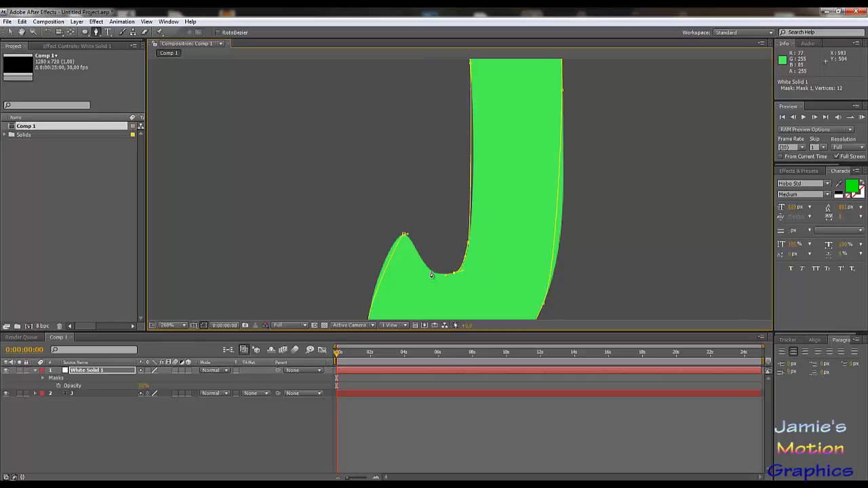
left_click(404, 237)
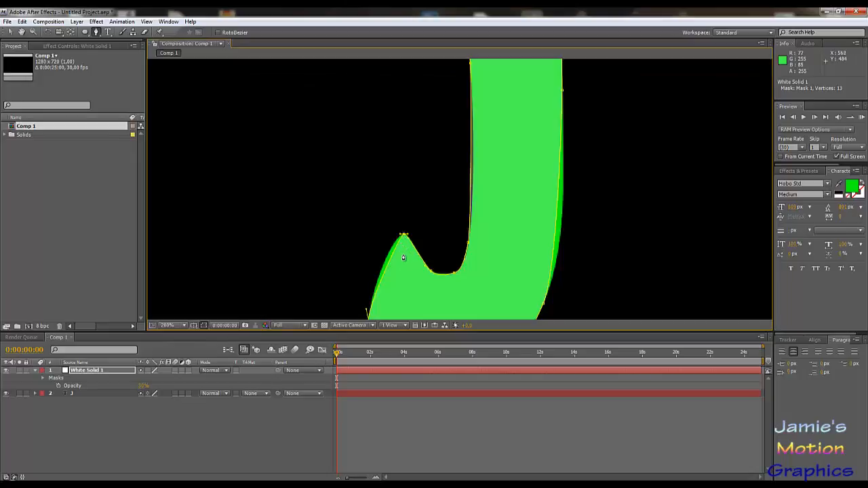
Step: Adjust the curve handles at the hook's tip so the mask follows the hook's outer left edge
left_click_drag(404, 257, 441, 181)
scroll(435, 207, "up", 2)
scroll(423, 204, "down", 1)
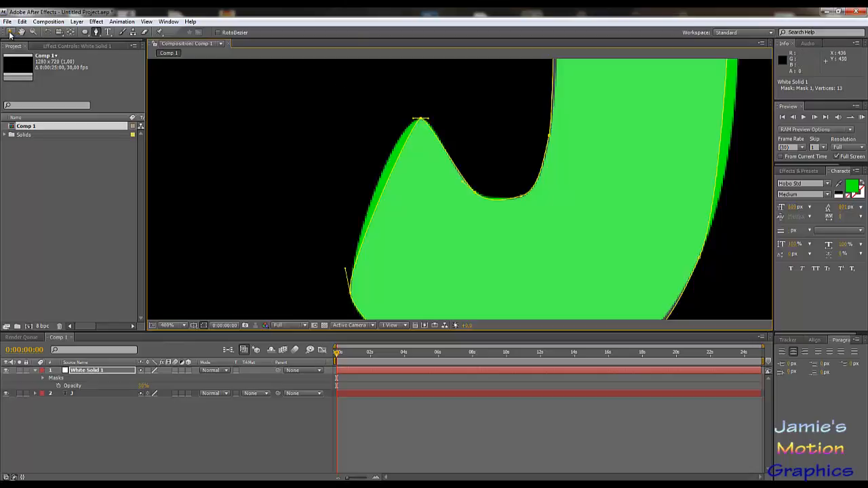
left_click(9, 33)
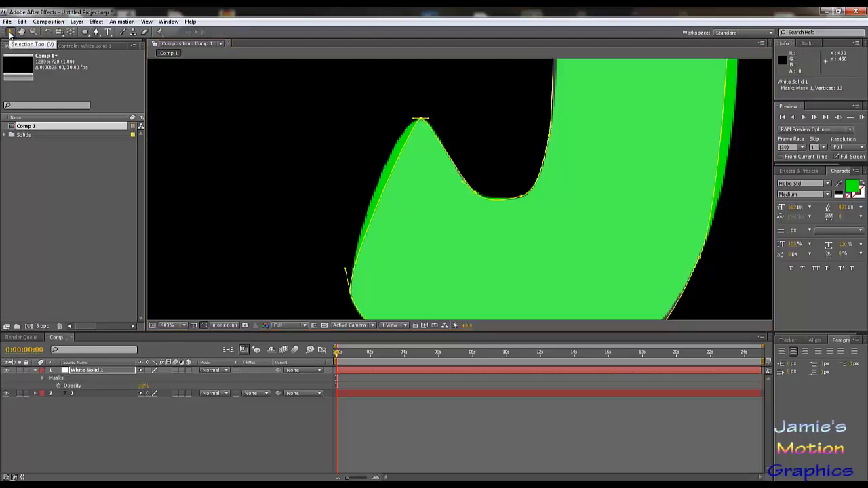
left_click(412, 120)
left_click_drag(411, 120, 431, 121)
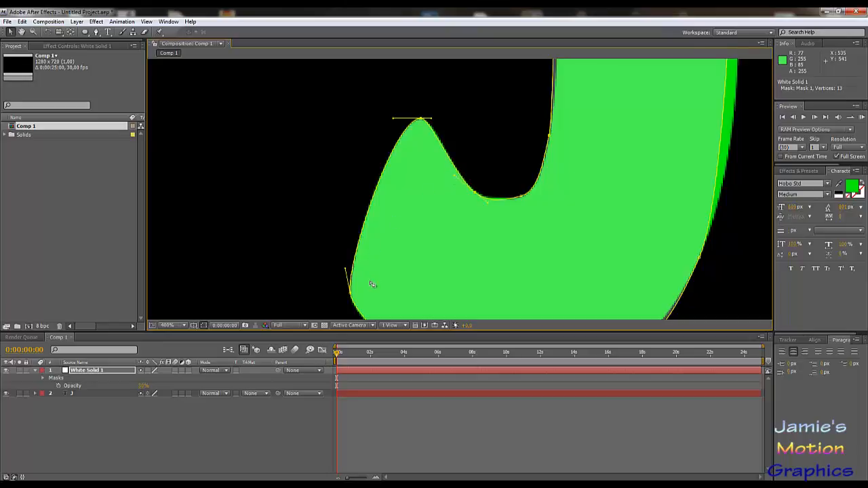
Step: Adjust the mask points and curve handles along the bottom of the hook's inner curve so the path follows the letter's edge
left_click(522, 198)
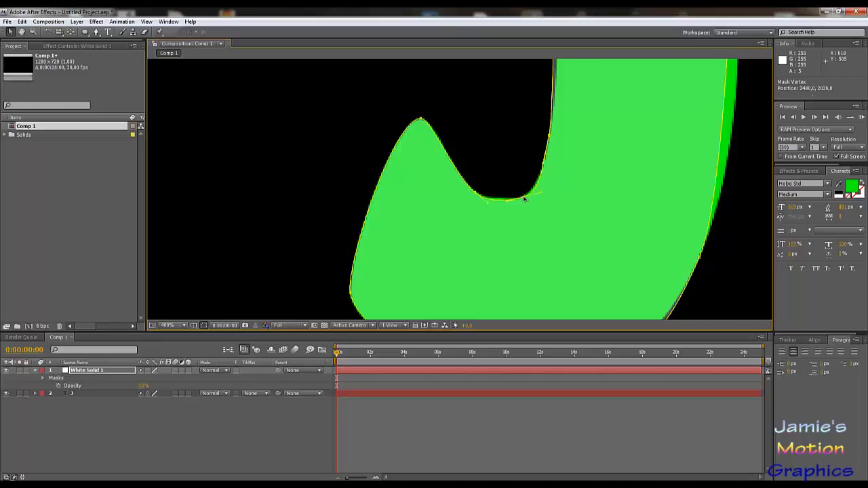
scroll(524, 198, "up", 1)
scroll(557, 203, "up", 1)
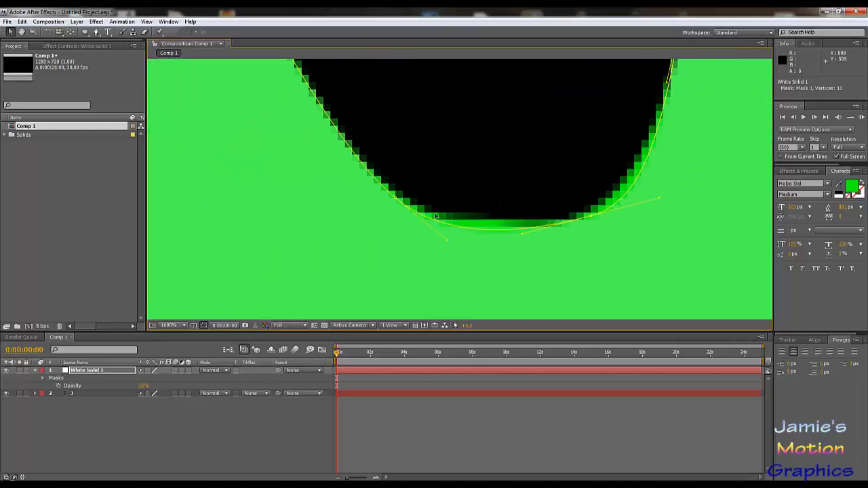
left_click(399, 197)
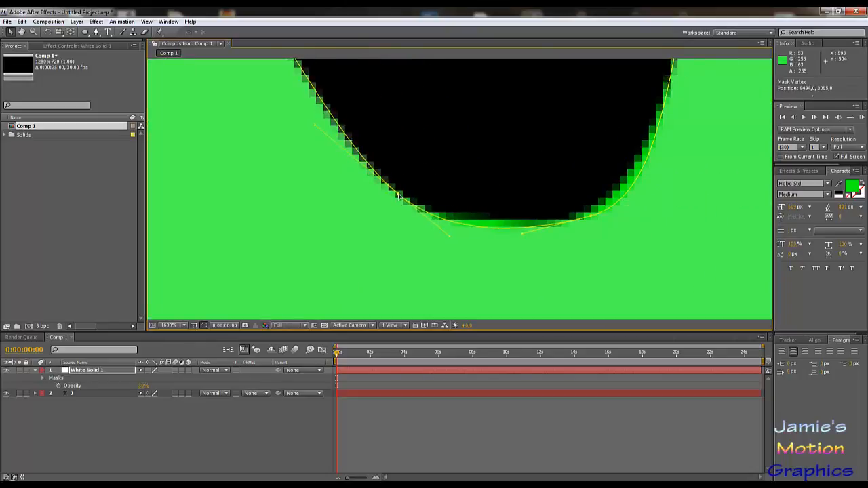
left_click(594, 215)
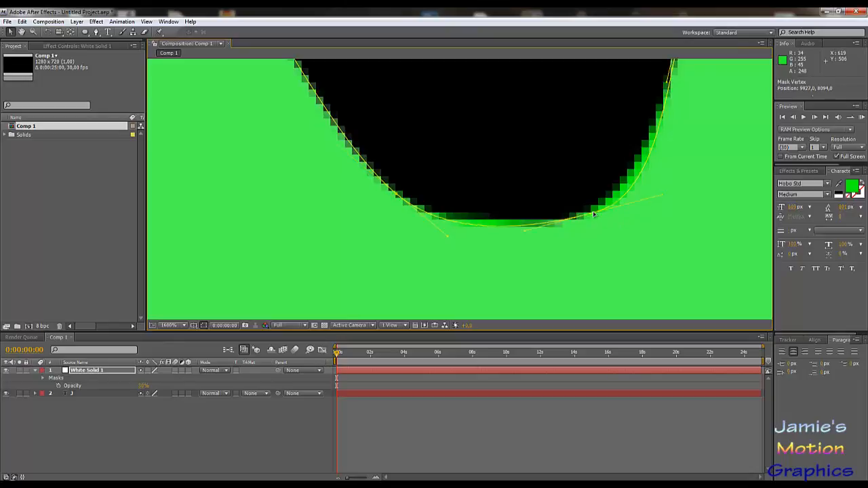
left_click_drag(594, 215, 593, 207)
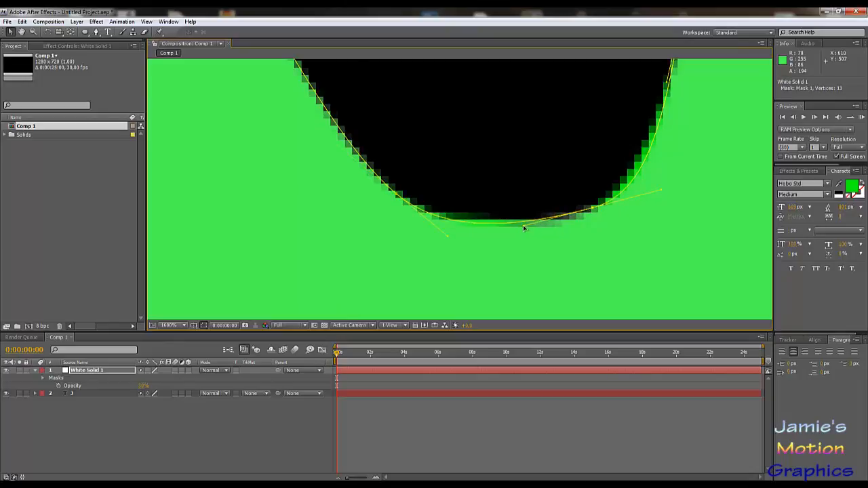
left_click_drag(524, 228, 547, 219)
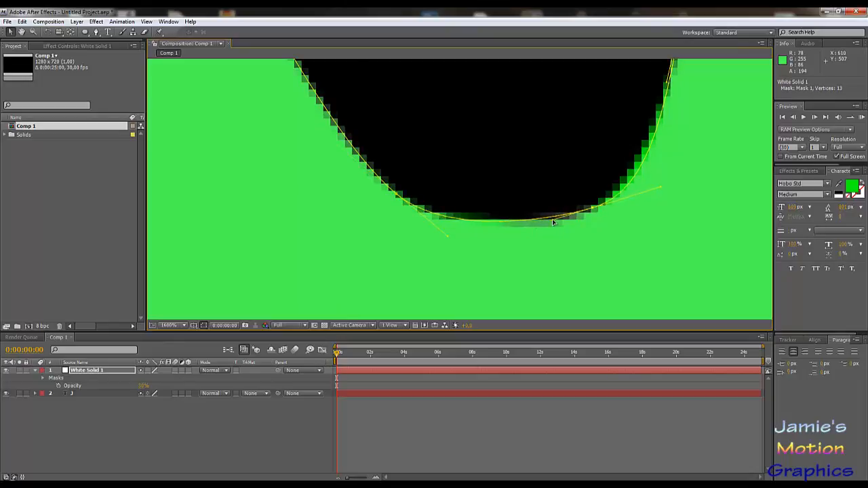
left_click_drag(655, 183, 551, 224)
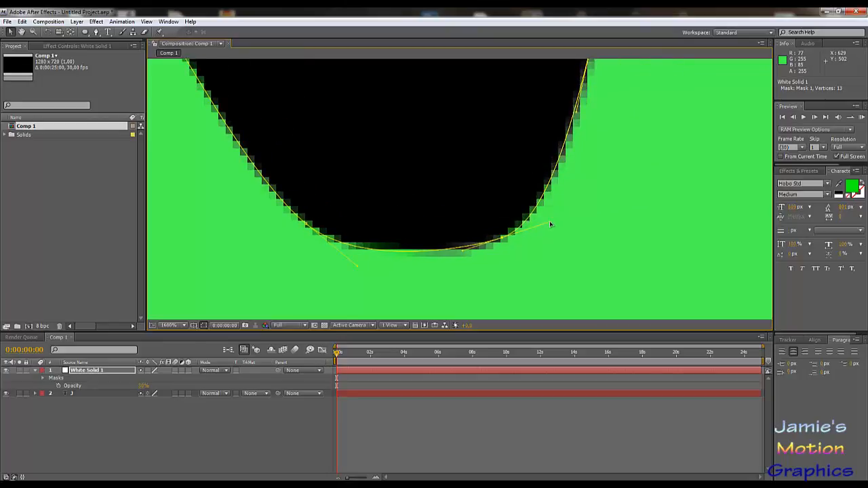
Step: Adjust the curve handles of the mask point where the hook's inner curve meets the stem's left edge
left_click_drag(593, 115, 492, 233)
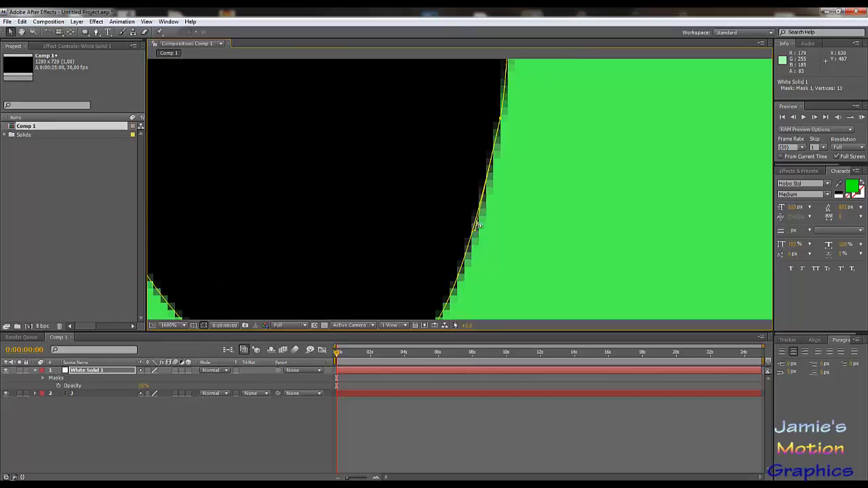
left_click_drag(477, 228, 515, 98)
left_click_drag(475, 230, 493, 183)
scroll(499, 193, "down", 3)
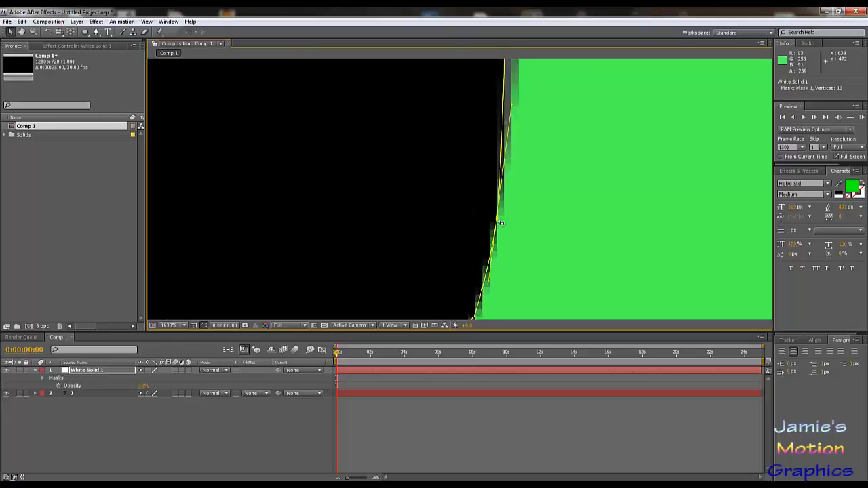
scroll(471, 260, "up", 3)
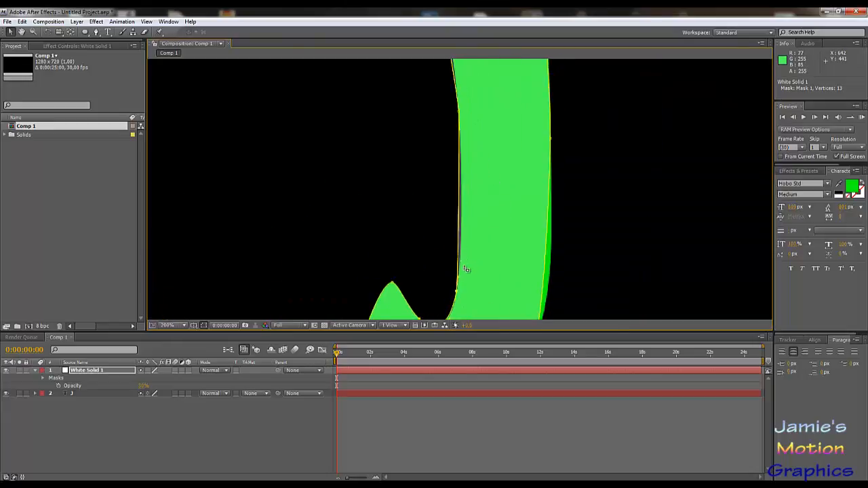
scroll(465, 283, "up", 3)
scroll(487, 258, "down", 3)
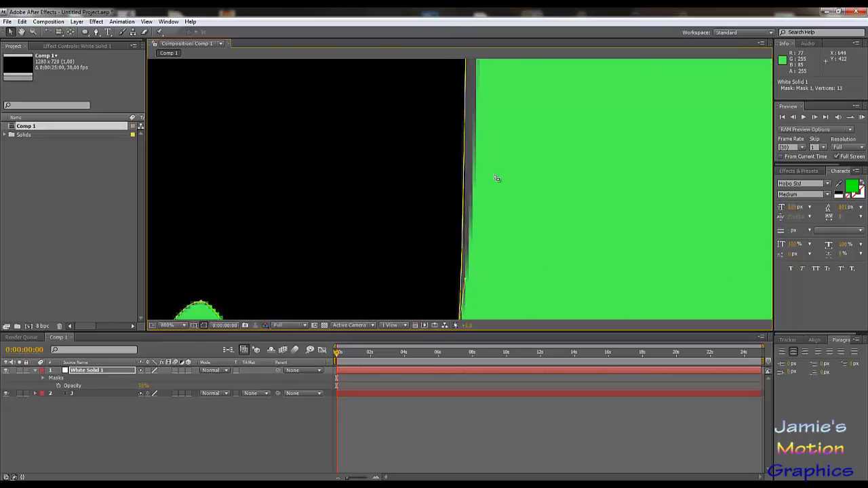
left_click_drag(462, 236, 476, 176)
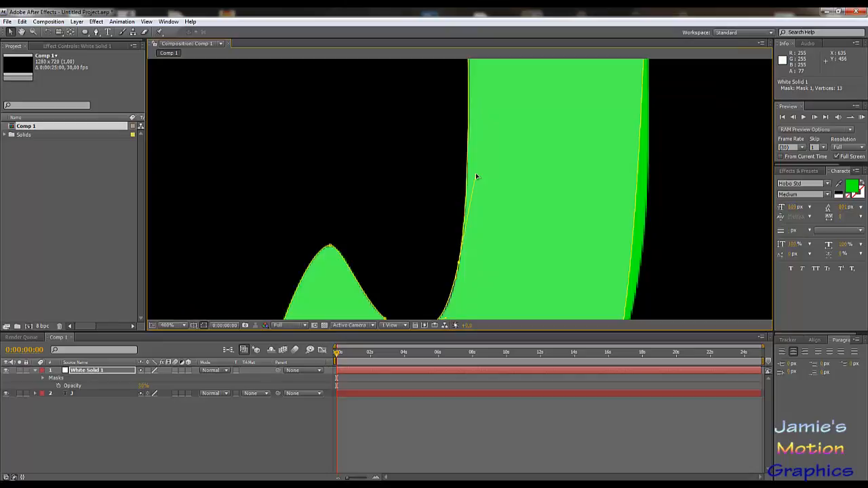
left_click_drag(475, 176, 465, 203)
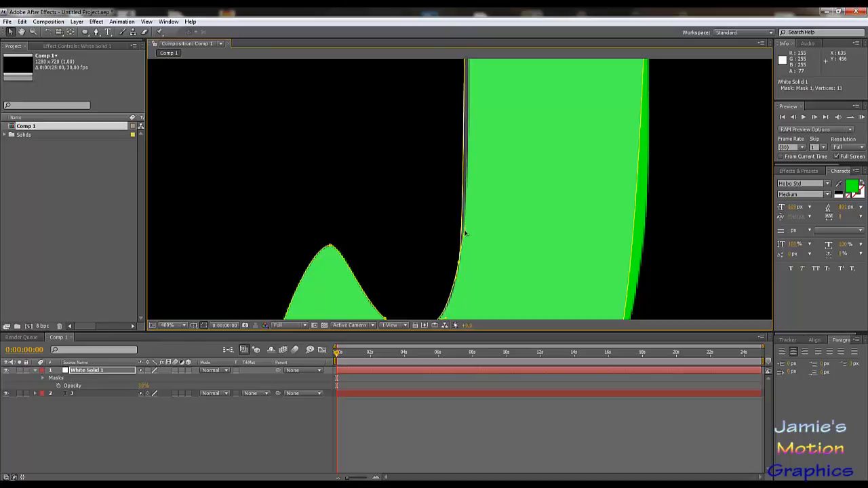
Step: Swing the upper curve handle of the mask point above the hook's inner curve away from the letter and back along the edge
scroll(461, 291, "up", 2)
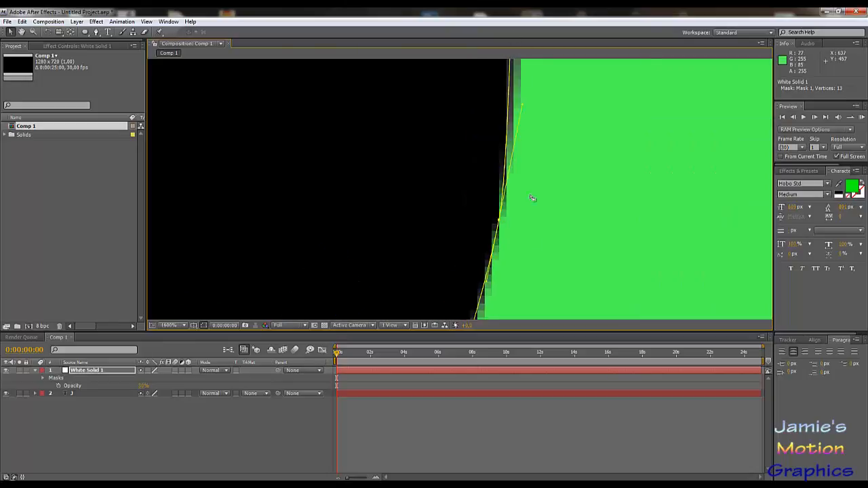
left_click_drag(498, 140, 504, 180)
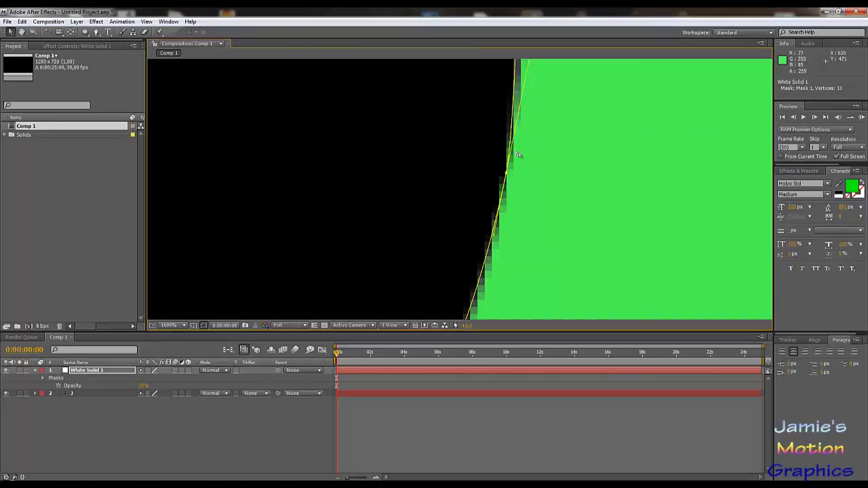
left_click_drag(525, 93, 515, 165)
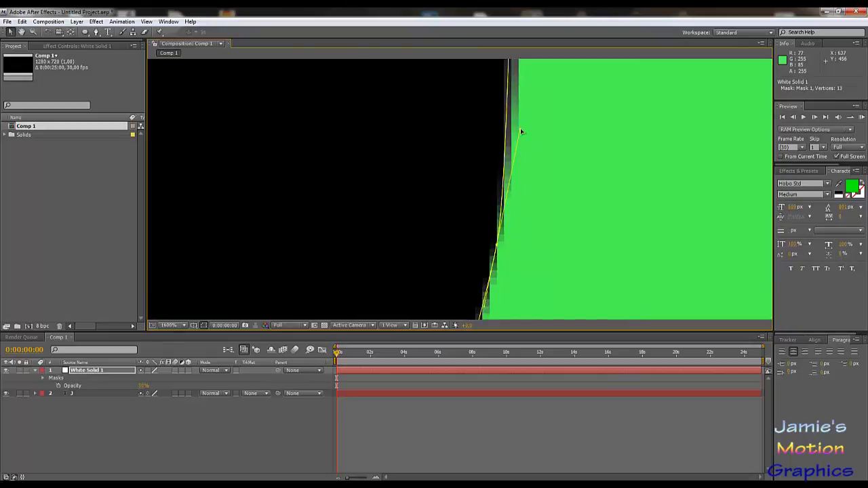
left_click_drag(497, 244, 440, 154)
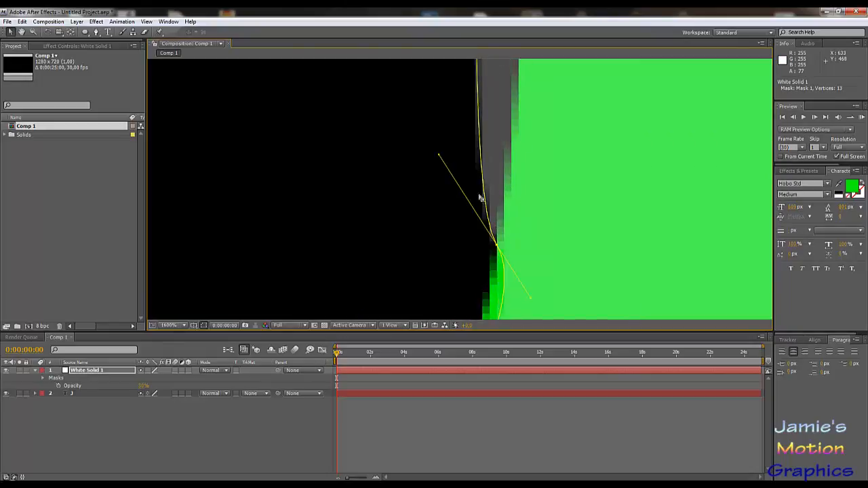
left_click_drag(440, 155, 508, 166)
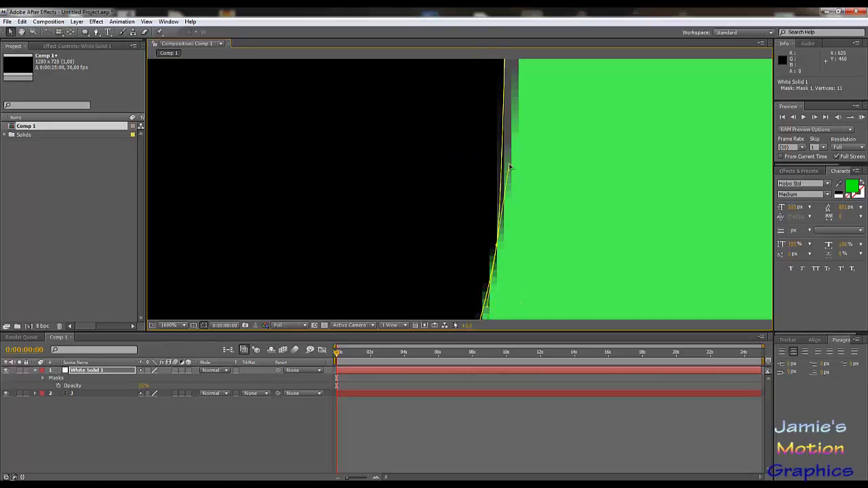
left_click_drag(536, 216, 544, 153)
scroll(541, 160, "down", 1)
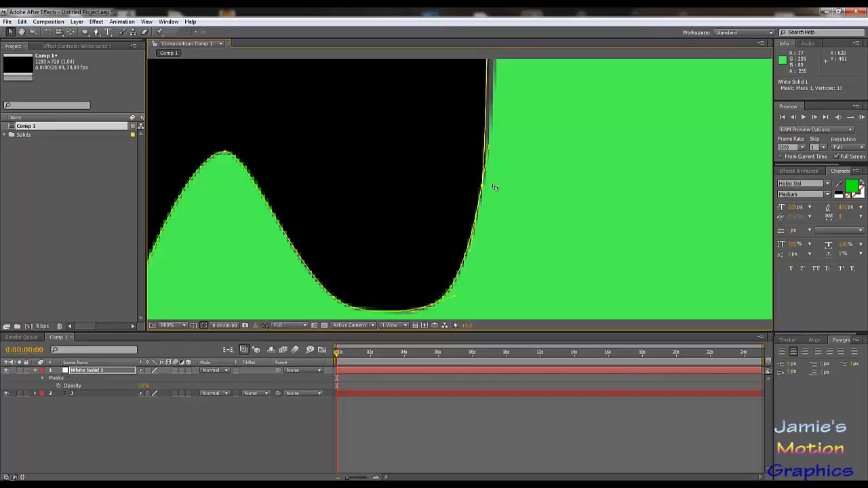
left_click_drag(516, 90, 500, 216)
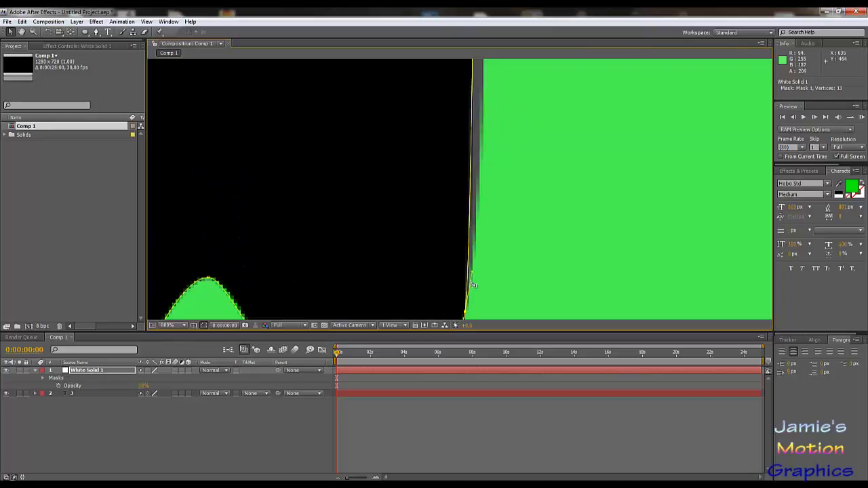
left_click_drag(476, 283, 485, 233)
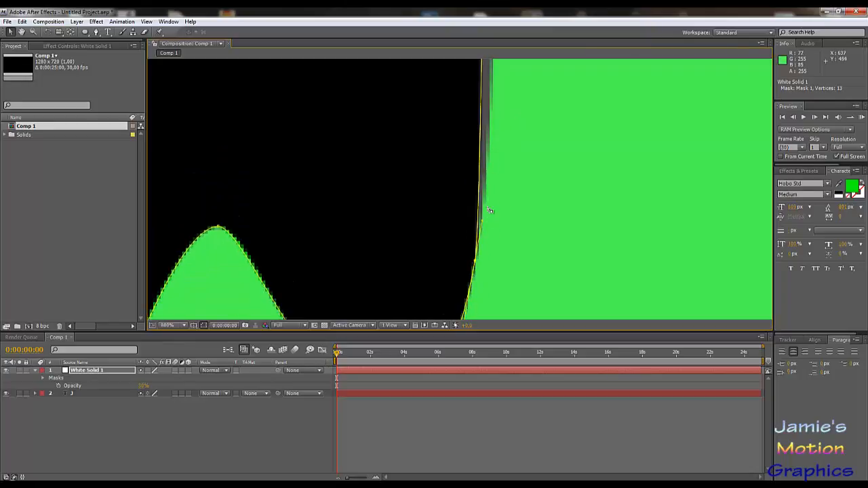
left_click_drag(483, 221, 489, 191)
scroll(475, 143, "down", 6)
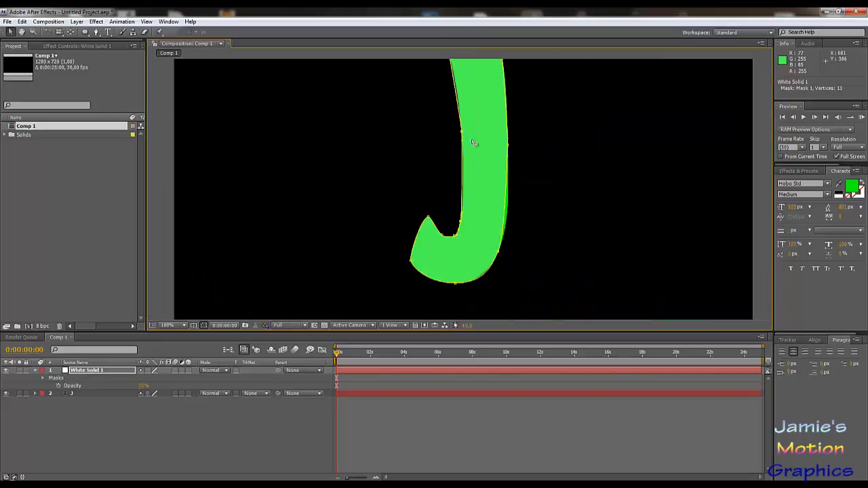
Step: Extend the lower curve handle of the mask point midway up the stem's left edge to fit the path below it
scroll(474, 144, "up", 5)
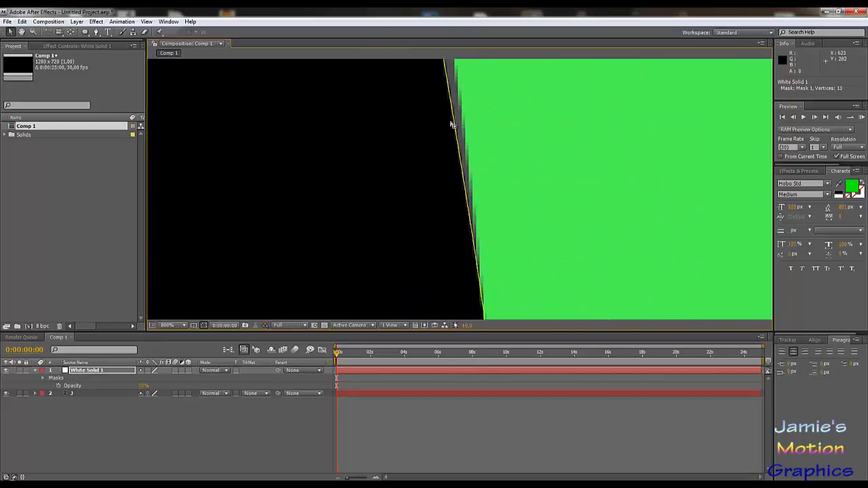
left_click_drag(481, 200, 465, 72)
left_click_drag(483, 221, 480, 144)
left_click_drag(481, 196, 482, 108)
scroll(485, 160, "down", 1)
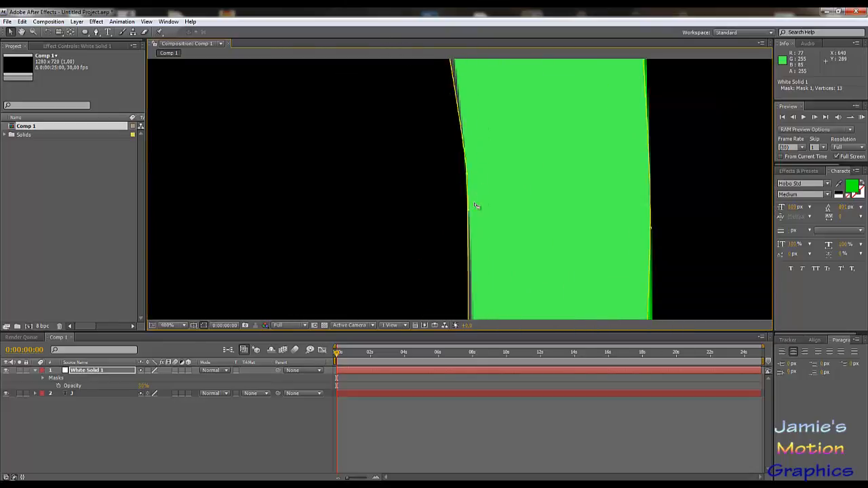
left_click_drag(477, 206, 461, 129)
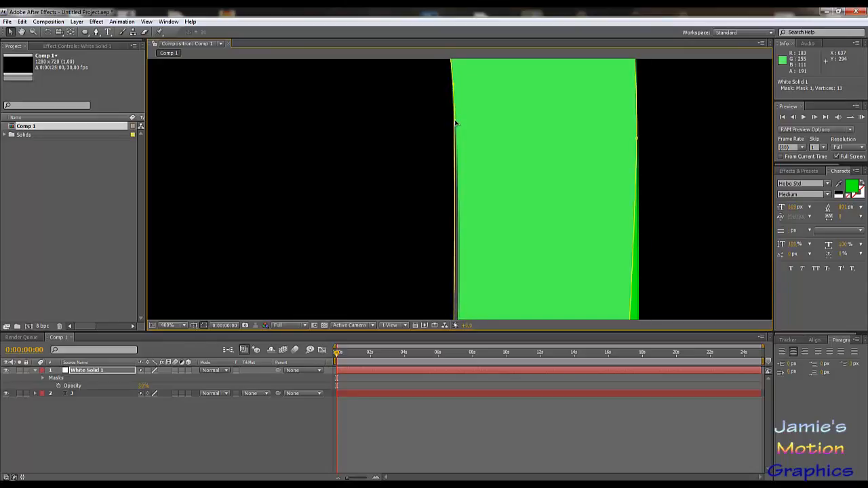
left_click_drag(456, 123, 490, 71)
scroll(484, 97, "down", 2)
scroll(471, 204, "up", 2)
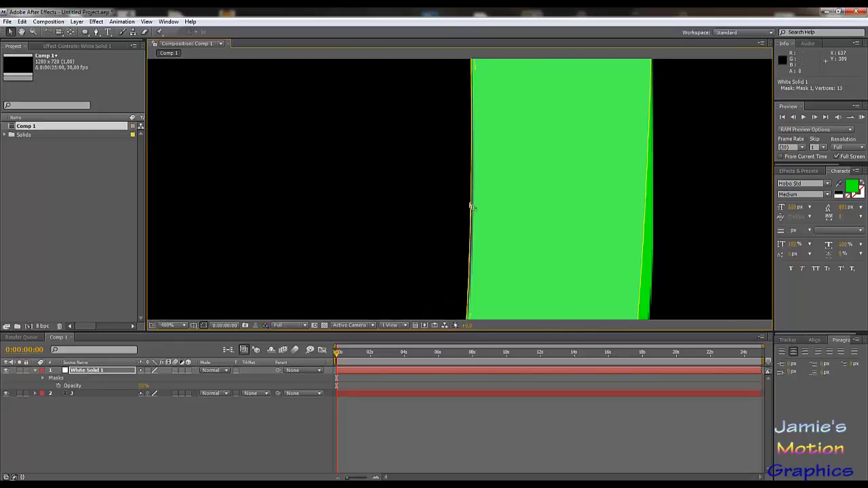
Step: Lengthen the upper curve handle of the mask point just above the hook so the path hugs the stem's lower left edge
left_click_drag(472, 207, 487, 128)
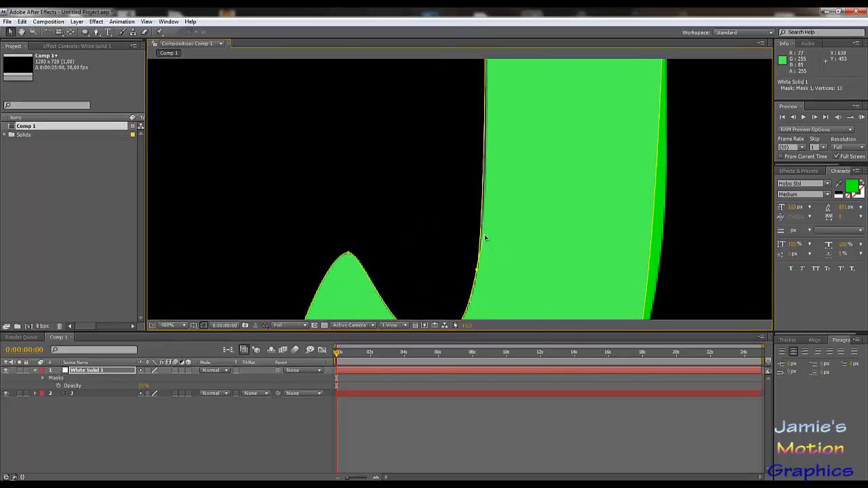
left_click_drag(484, 238, 490, 212)
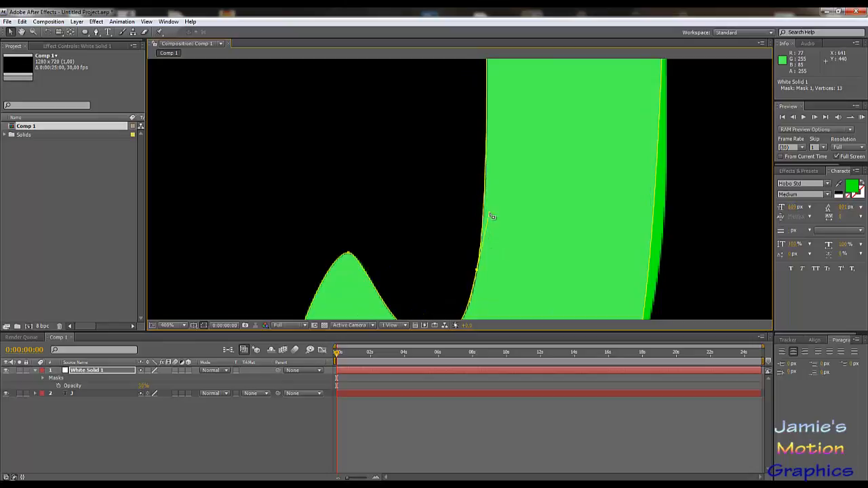
left_click_drag(489, 113, 485, 305)
left_click_drag(479, 151, 485, 213)
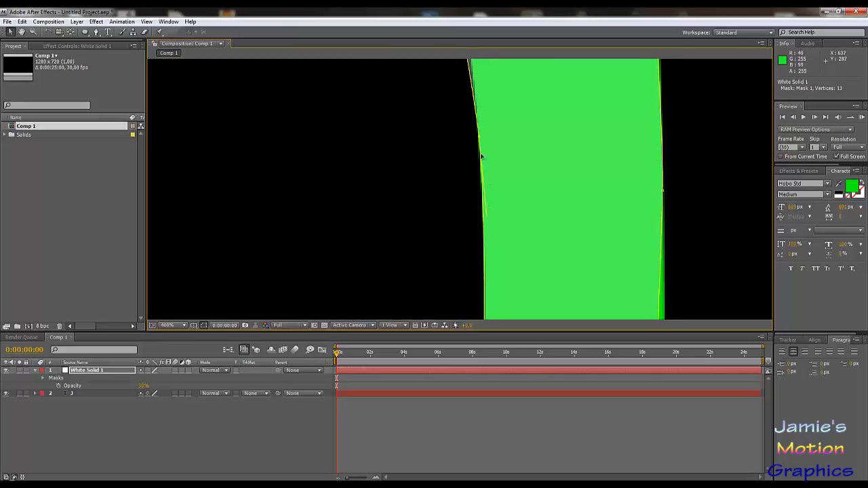
Step: Extend the upper curve handle of the mid-stem mask point so the path follows the stem's left edge up to the top corner
left_click_drag(483, 171, 494, 291)
left_click_drag(496, 184, 509, 236)
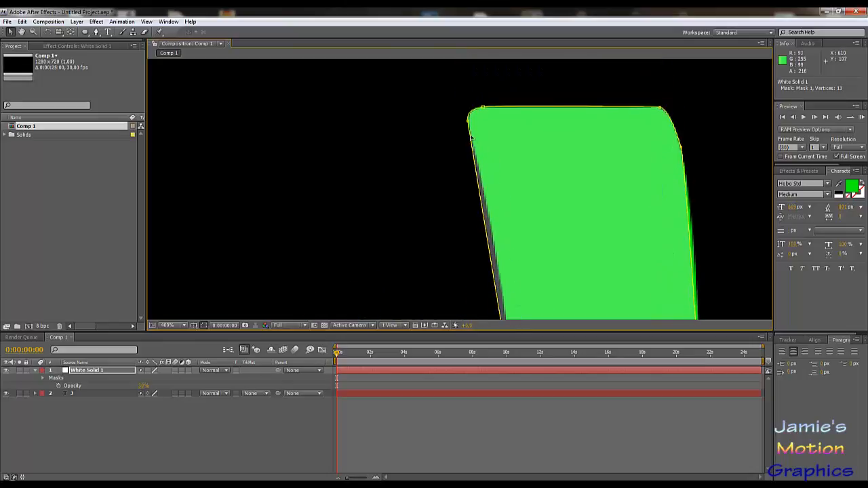
left_click_drag(494, 127, 493, 44)
scroll(510, 223, "down", 1)
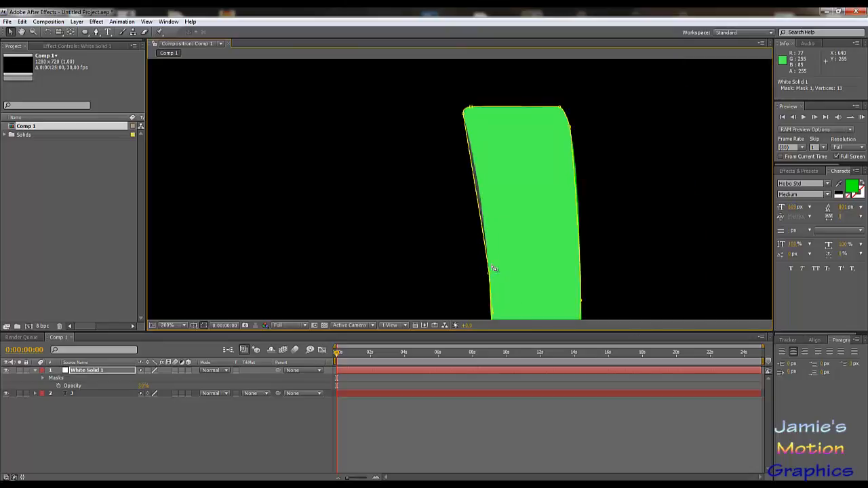
scroll(488, 273, "up", 1)
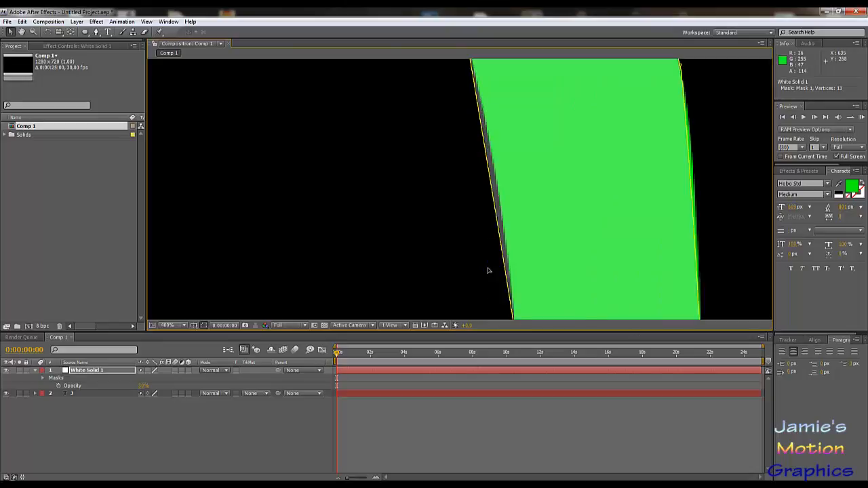
scroll(502, 270, "down", 1)
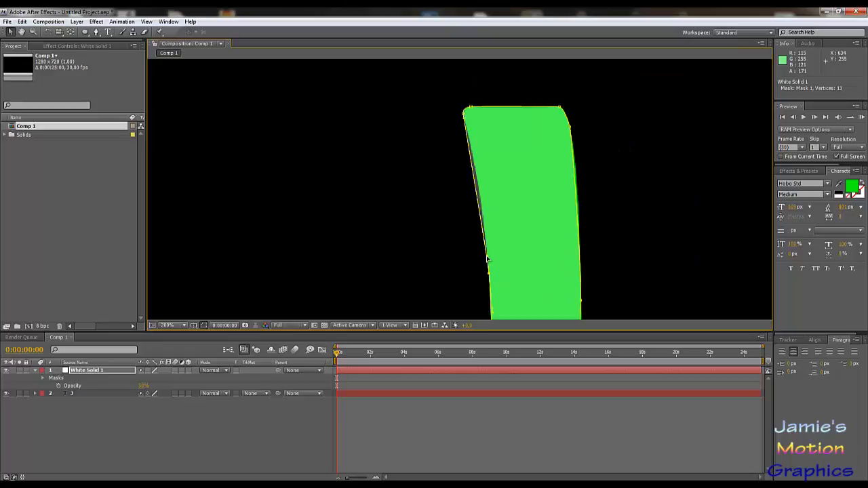
left_click_drag(488, 255, 486, 204)
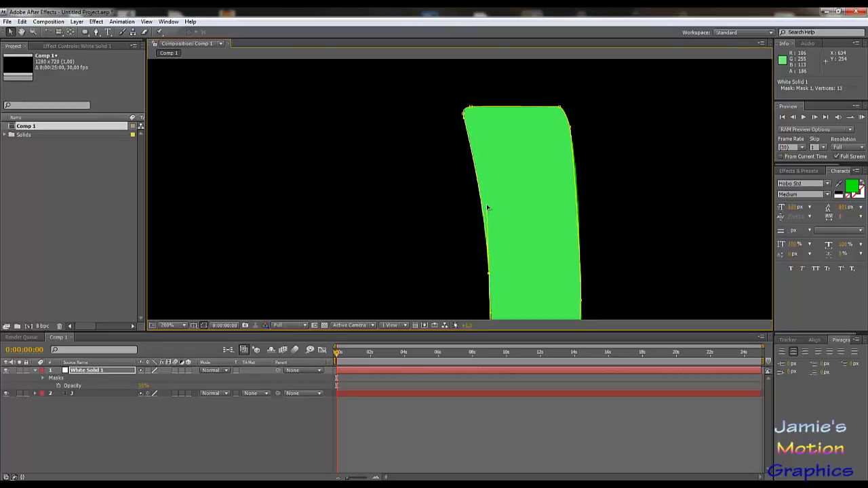
scroll(455, 149, "up", 3)
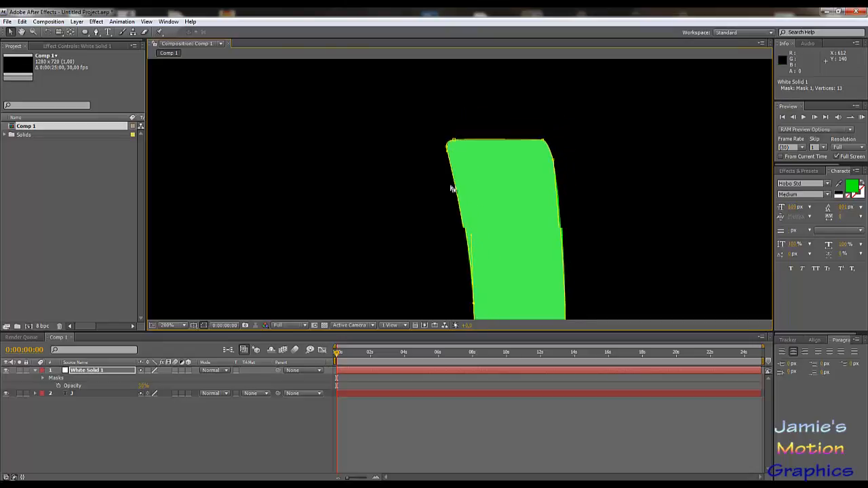
Step: Move the two mask points at the ends of the letter's top edge up so the path follows that edge
mouse_move(428, 132)
left_mouse_down()
mouse_move(450, 220)
mouse_move(438, 165)
mouse_move(413, 124)
left_mouse_up()
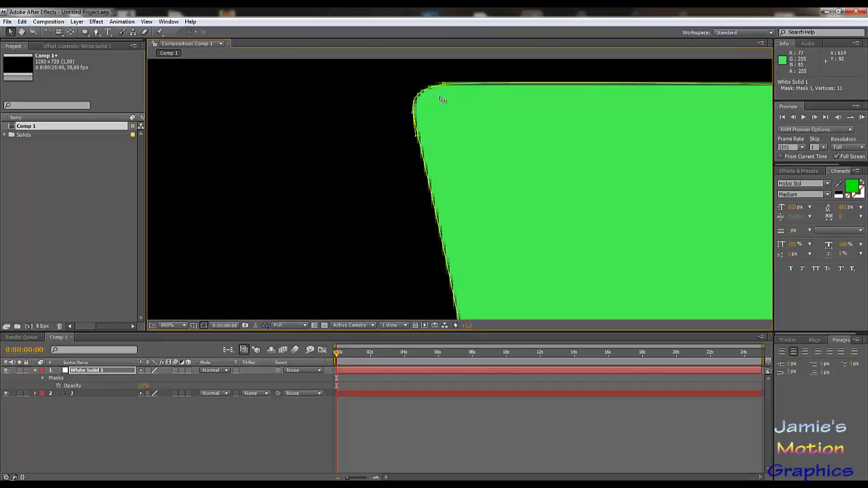
left_click_drag(661, 142, 378, 173)
left_click_drag(457, 144, 568, 209)
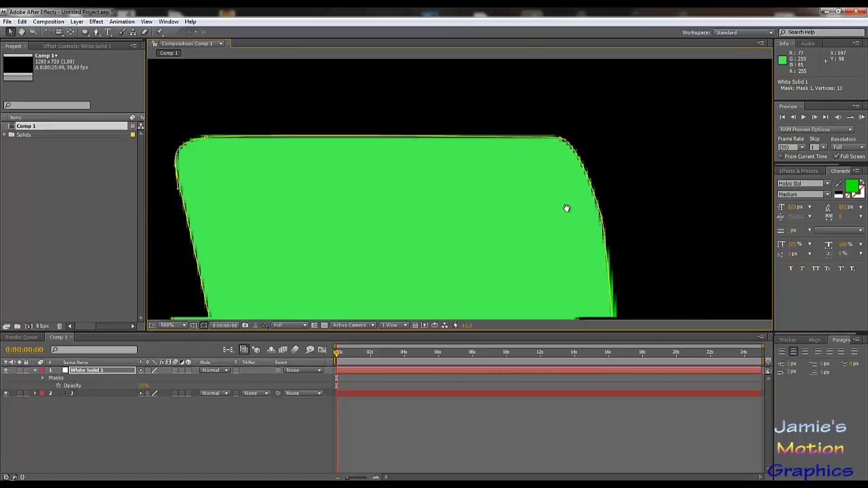
left_click(277, 178)
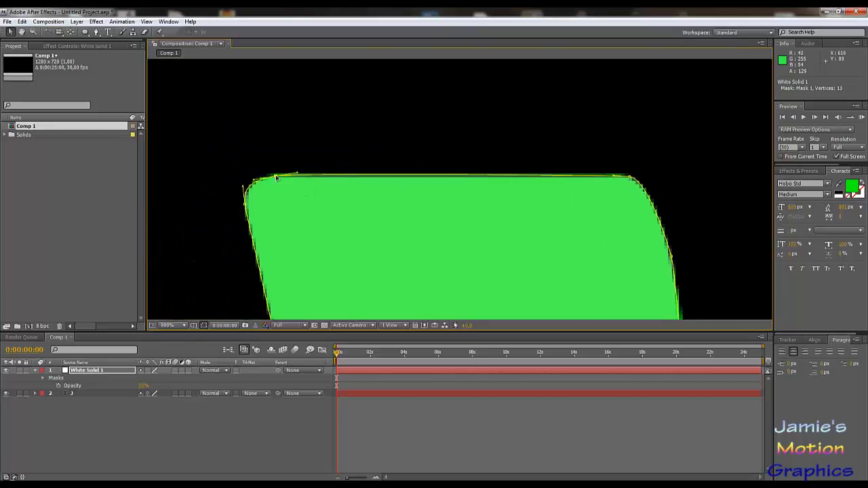
left_click_drag(275, 177, 275, 175)
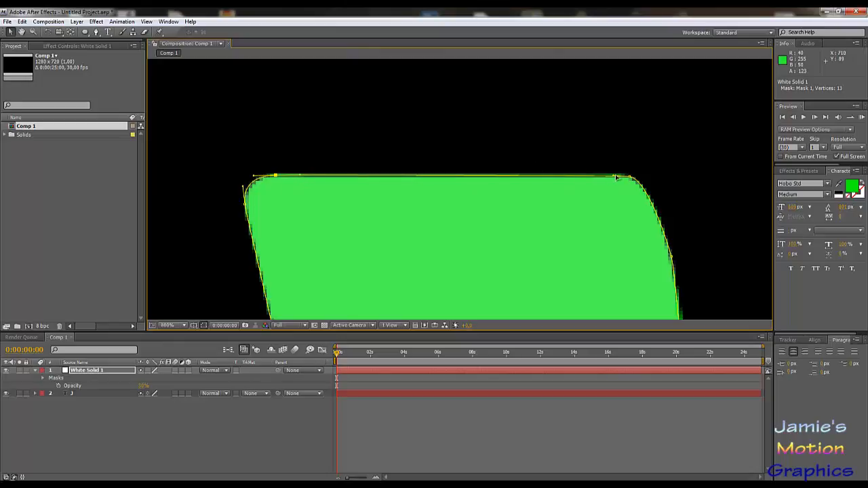
left_click_drag(613, 177, 610, 179)
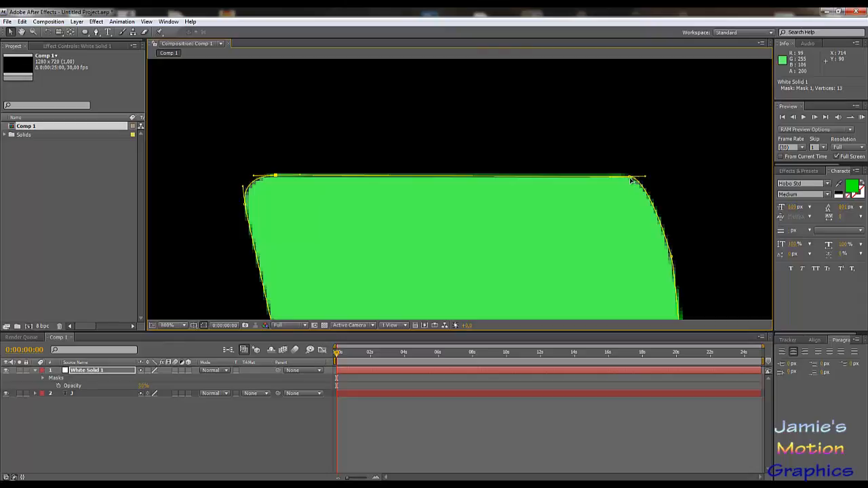
left_click_drag(629, 178, 624, 174)
Step: Convert the two mask points on the top edge to corner points with the Convert Vertex tool
left_click(96, 32)
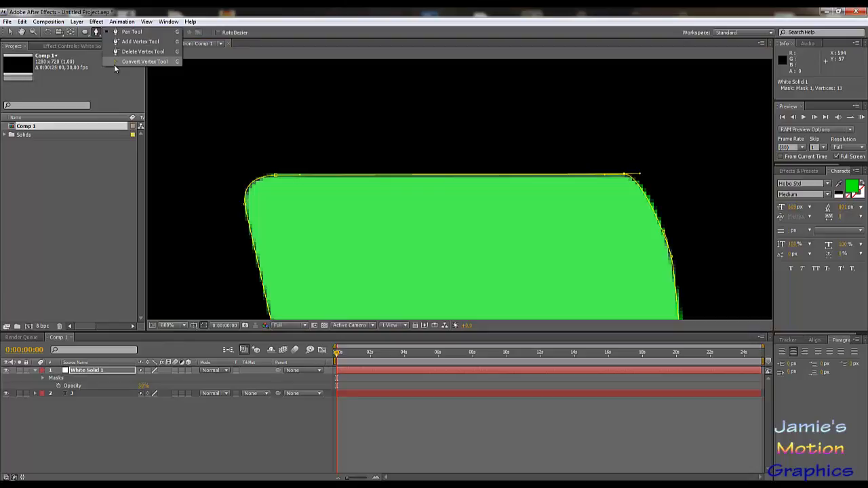
left_click(114, 63)
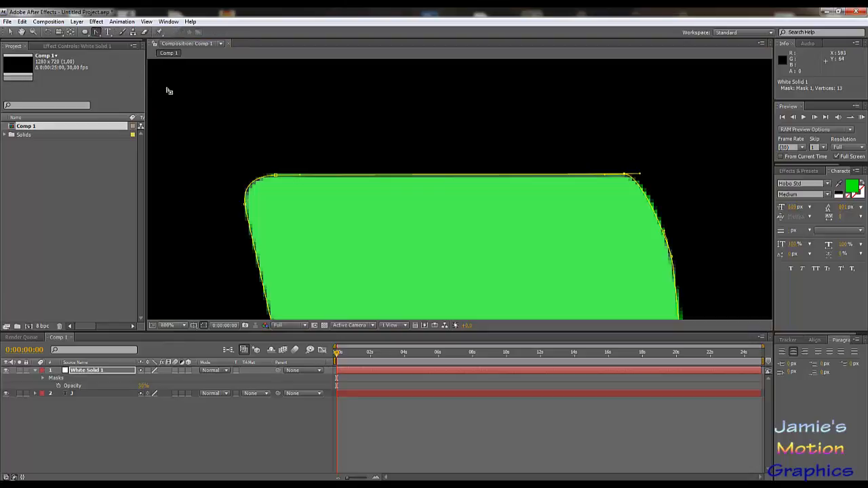
left_click(276, 178)
left_click(625, 175)
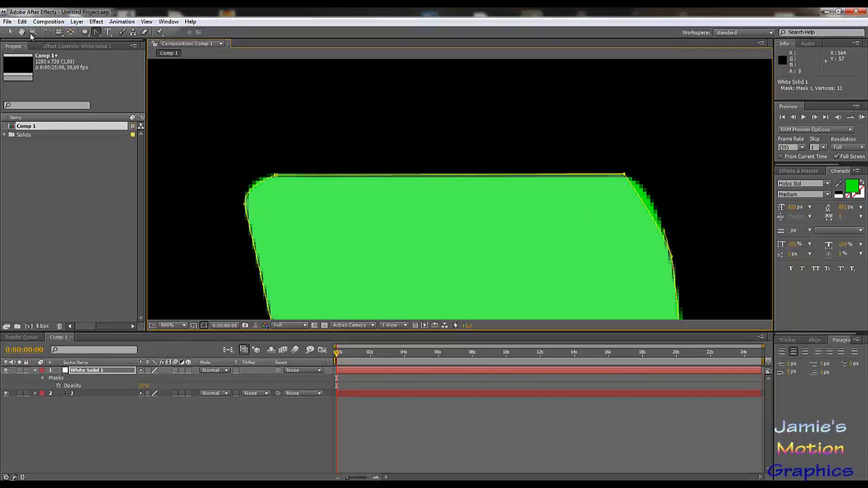
Step: Lengthen the upper curve handle of the mask point below the top-left corner to round the path around that corner
left_click(10, 31)
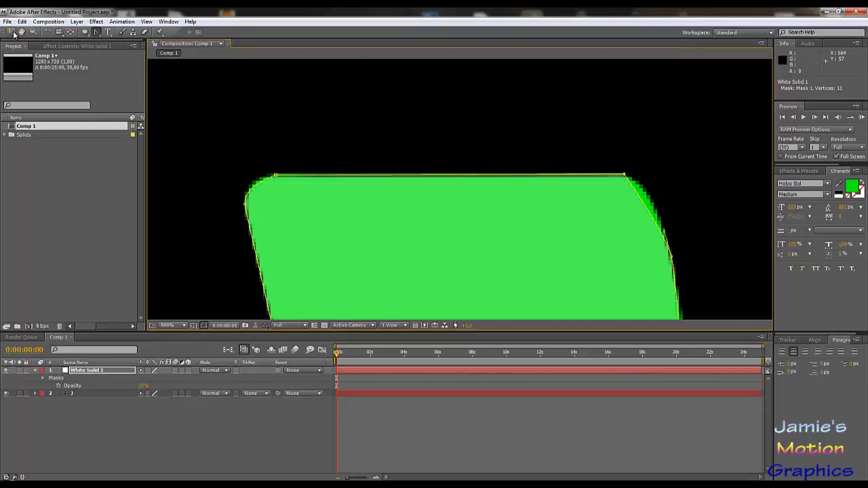
left_click(245, 205)
left_click_drag(243, 188, 243, 175)
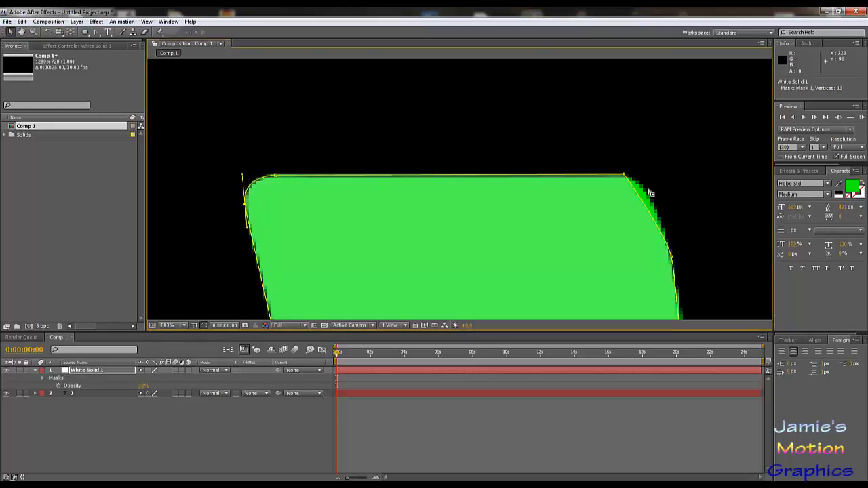
Step: Extend the upper handle of the mask point below the top-right corner and shift the top-right point slightly left to fit the curve
left_click(672, 258)
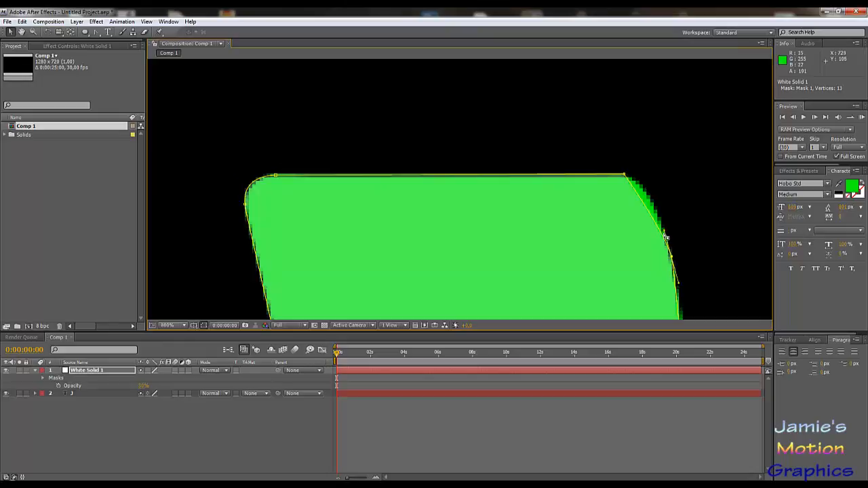
left_click_drag(664, 231, 655, 166)
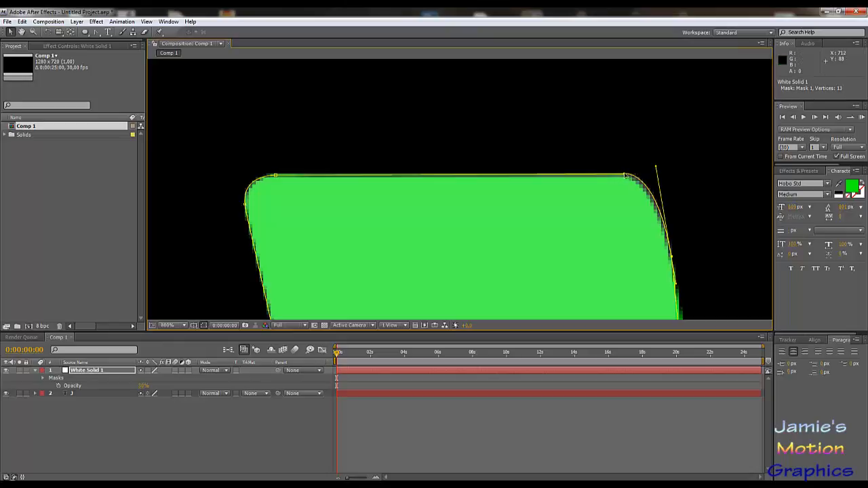
left_click_drag(674, 238, 660, 217)
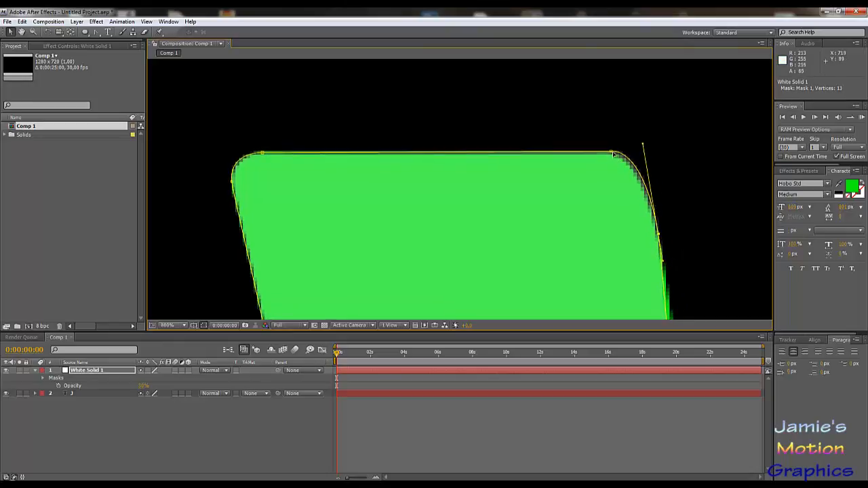
left_click_drag(608, 154, 606, 155)
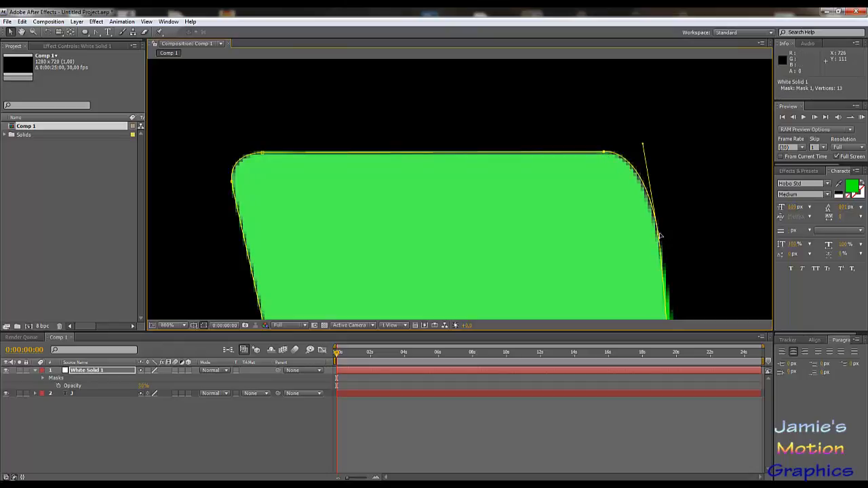
Step: Extend the lower handle of the point below the top-right corner and the upper handle of the mid-stem point on the right edge
left_click_drag(679, 258, 577, 180)
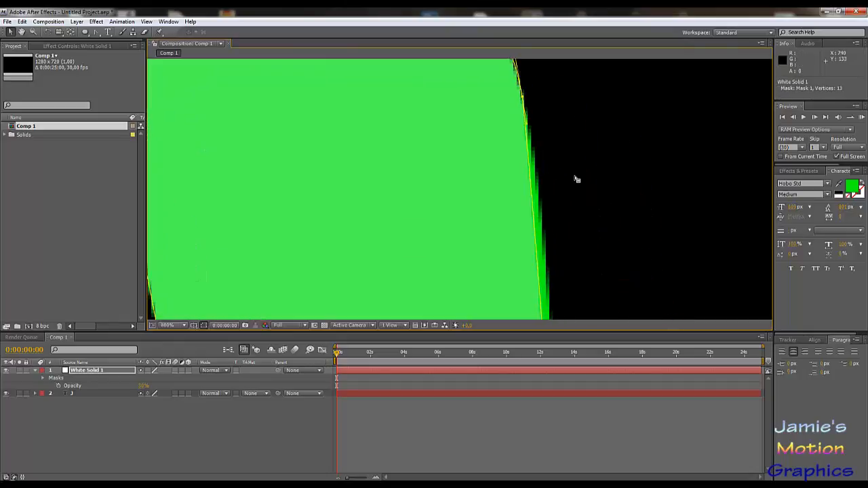
left_click_drag(540, 150, 552, 265)
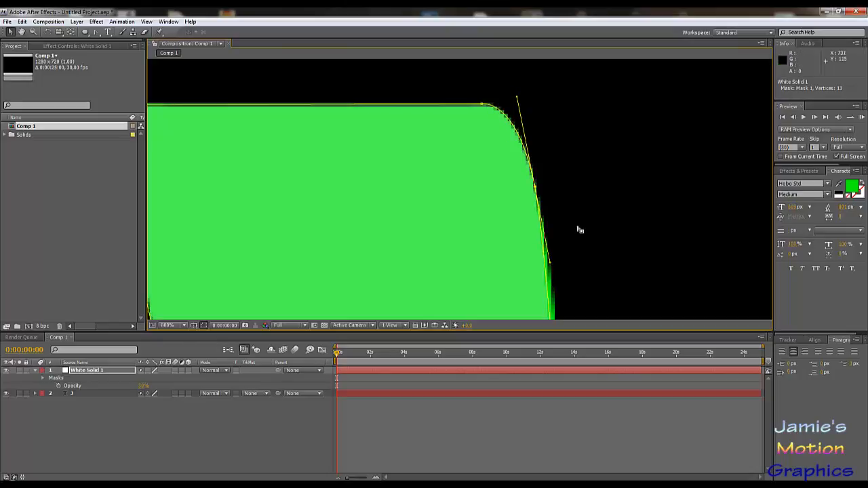
left_click_drag(577, 230, 529, 158)
scroll(530, 170, "down", 2)
left_click_drag(506, 228, 504, 122)
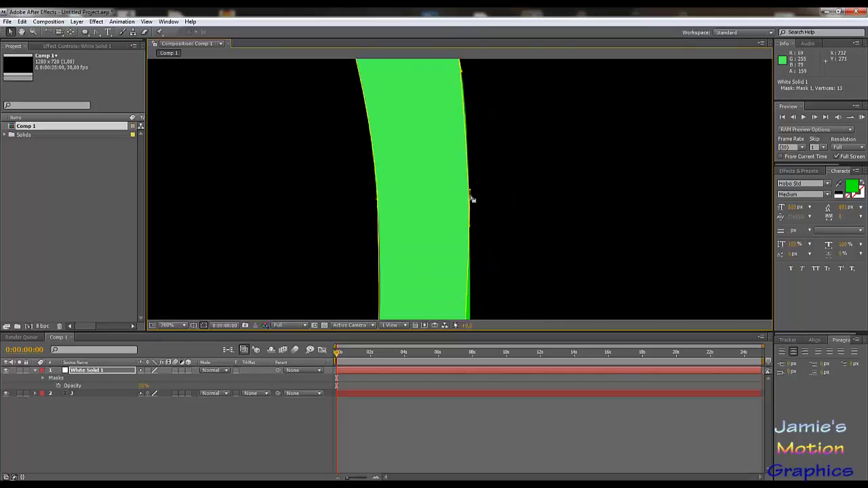
left_click_drag(480, 192, 490, 230)
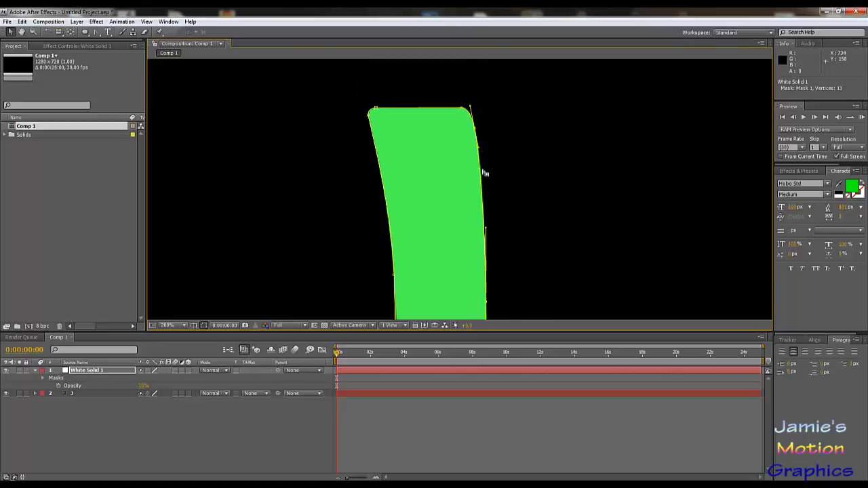
Step: Fine-tune both curve handles of the mask point below the top-right corner so the path hugs the rounded edge
scroll(483, 171, "up", 3)
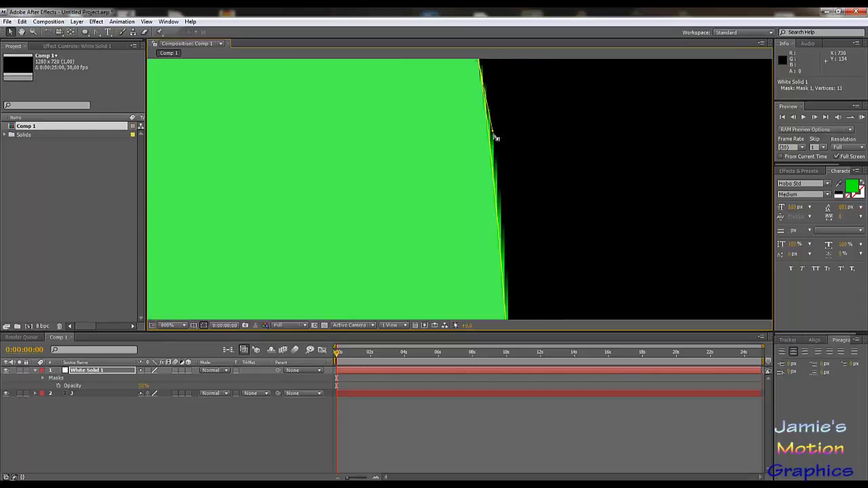
left_click_drag(490, 132, 552, 287)
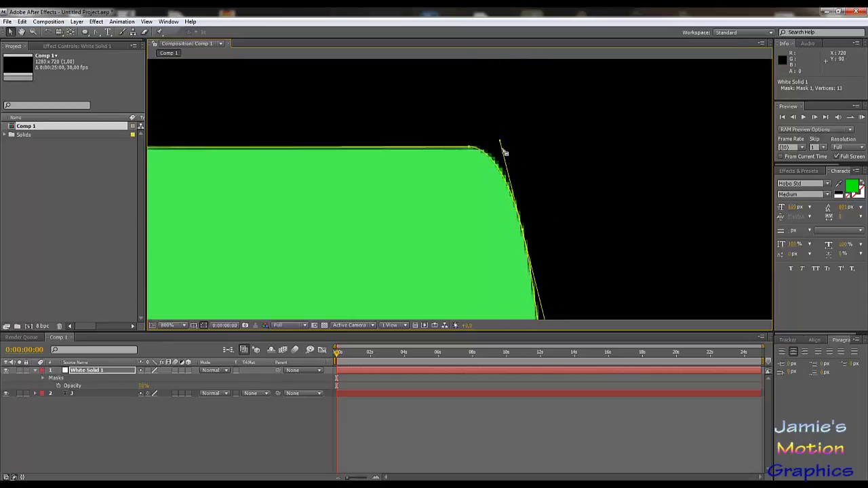
left_click_drag(501, 144, 504, 146)
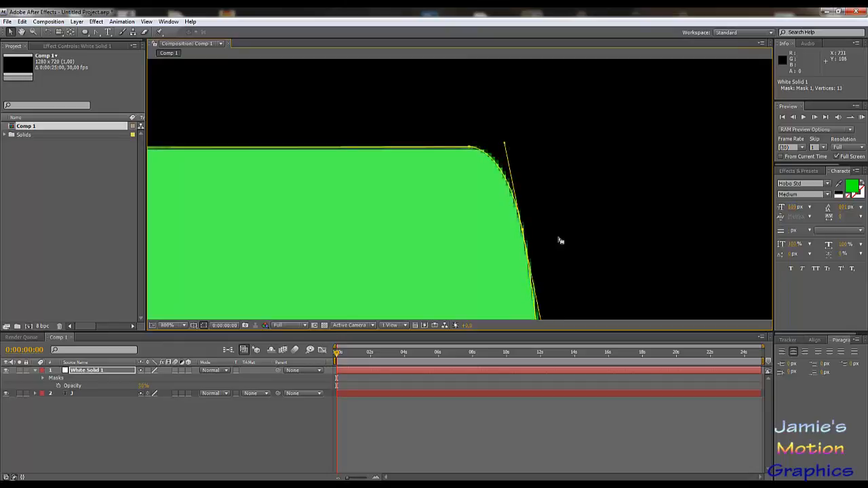
Step: Add a mask point on the upper part of the stem's right edge with the Pen tool
scroll(560, 240, "down", 1)
left_click_drag(525, 246, 533, 123)
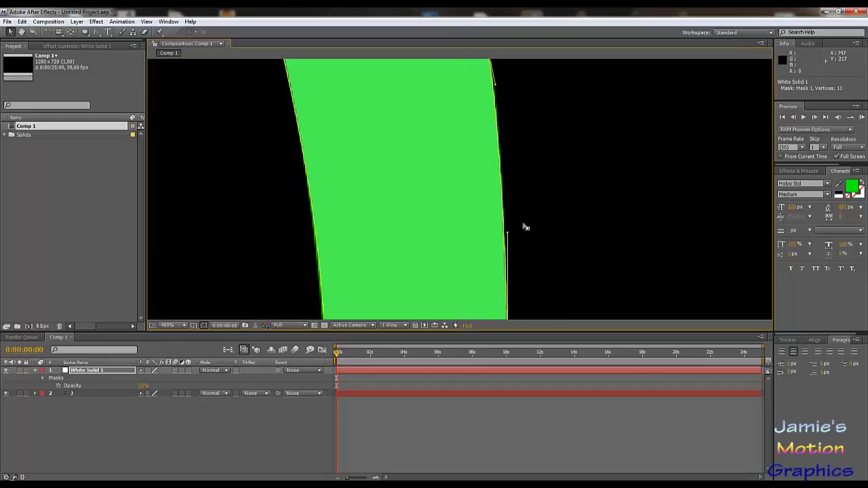
scroll(508, 162, "up", 1)
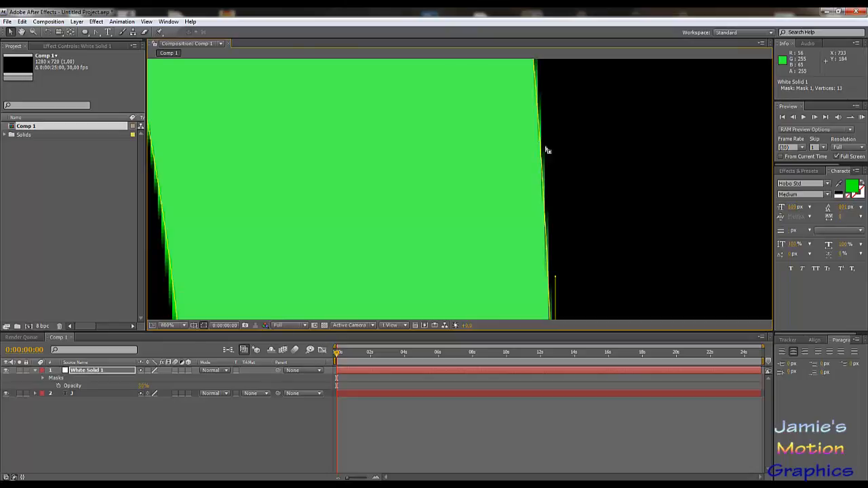
left_click_drag(547, 150, 519, 150)
scroll(535, 183, "down", 1)
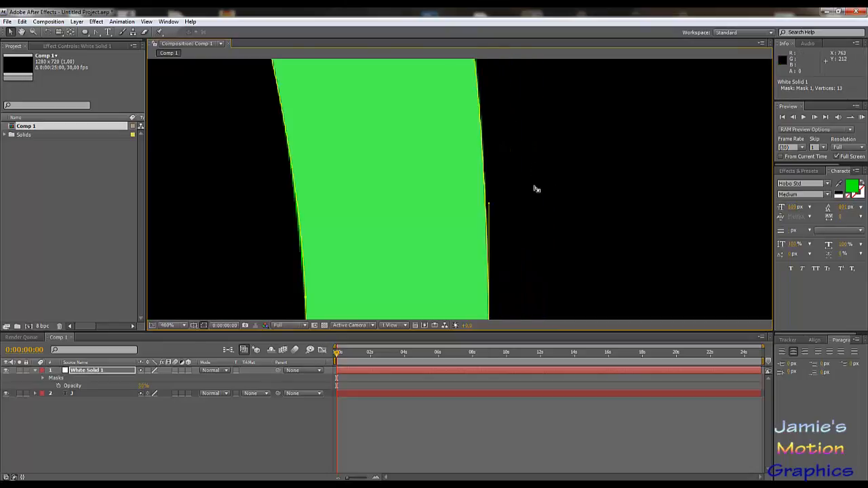
left_click(96, 32)
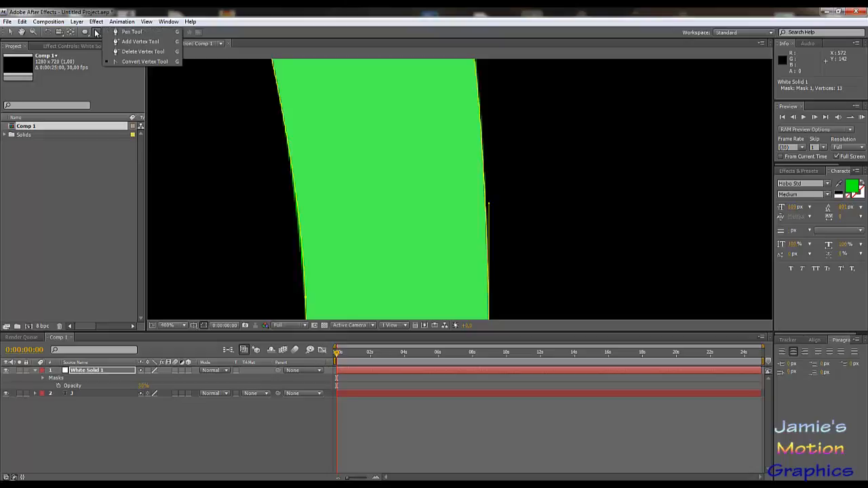
left_click(116, 32)
left_click_drag(467, 133, 448, 203)
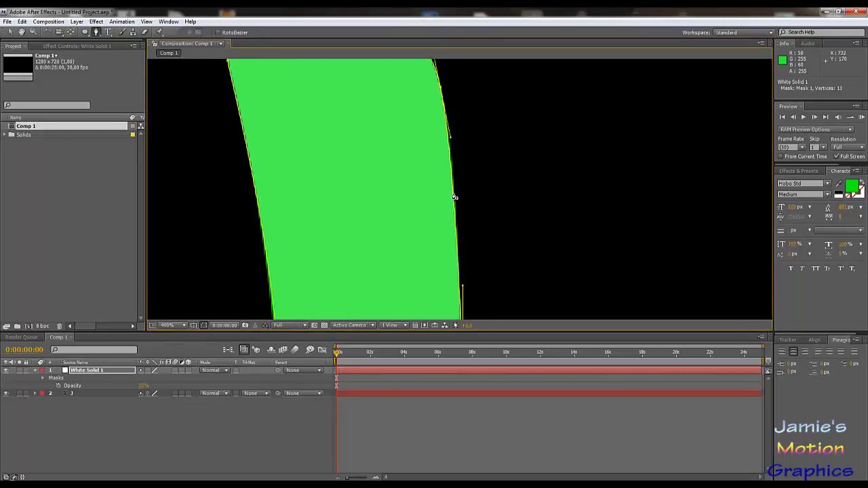
left_click(454, 197)
Step: Nudge the added mask point outward onto the upper part of the stem's right edge
key("v")
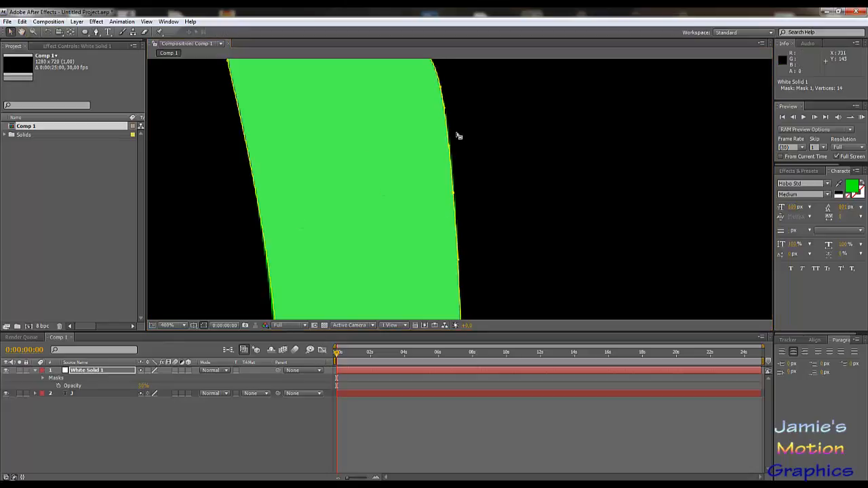
scroll(451, 207, "up", 1)
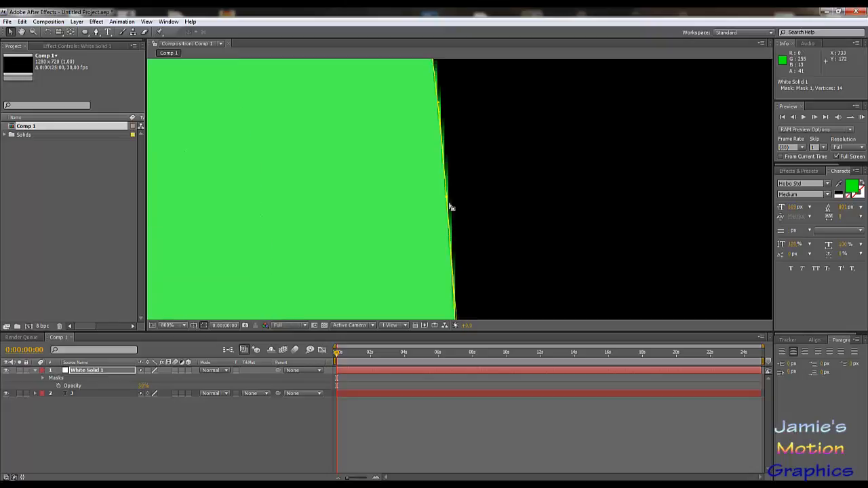
left_click_drag(449, 199, 473, 164)
scroll(475, 188, "down", 1)
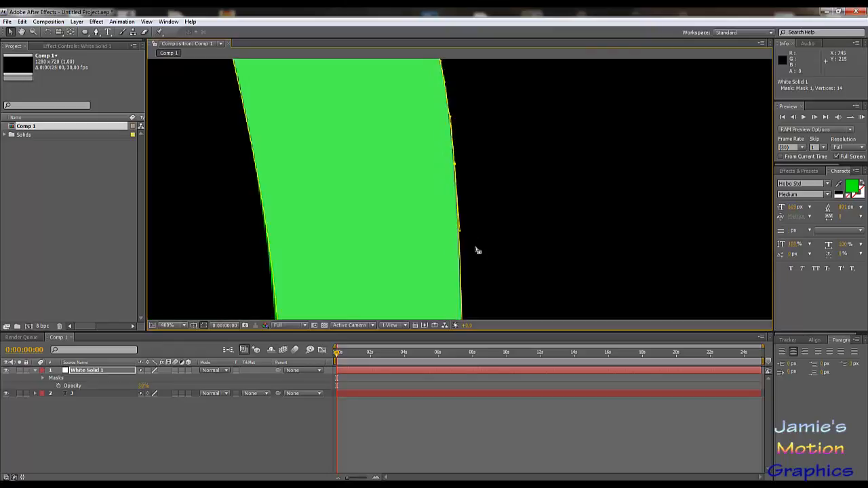
left_click_drag(465, 249, 465, 149)
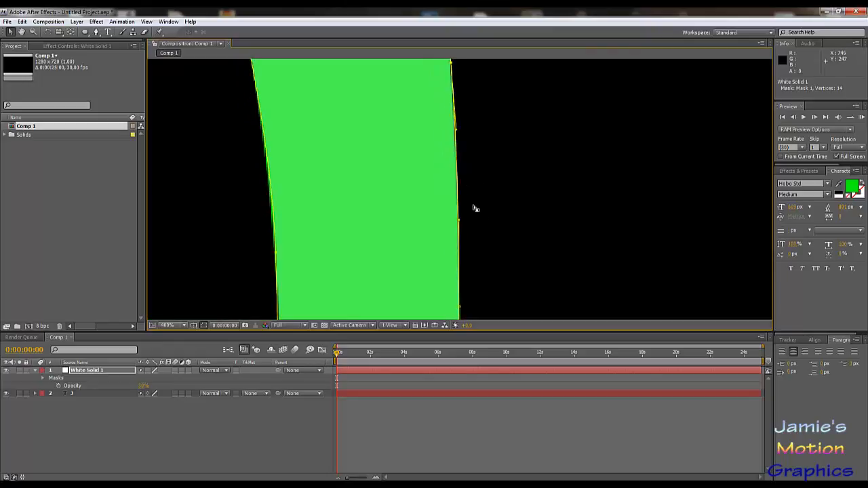
scroll(474, 209, "down", 1)
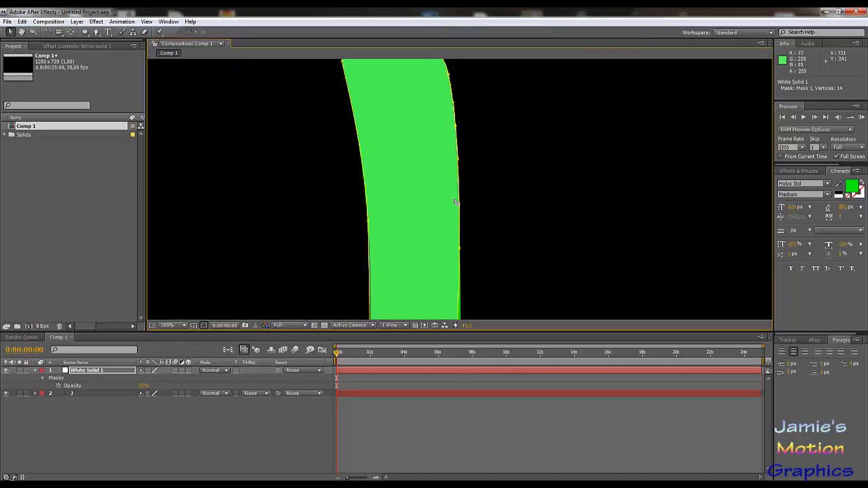
Step: Add a mask point on the lower part of the stem's right edge, where the path cuts inside the letter
scroll(482, 157, "down", 3)
mouse_move(468, 256)
left_mouse_down()
mouse_move(465, 186)
mouse_move(460, 241)
left_mouse_up()
left_click(96, 32)
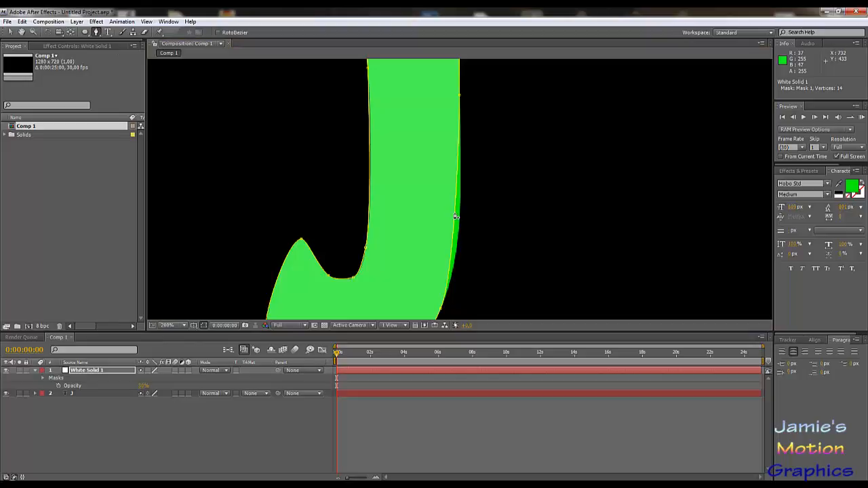
left_click(456, 217)
Step: Move the new lower-right mask point out to the letter's edge and adjust its upper curve handle to follow the stem
left_click(13, 33)
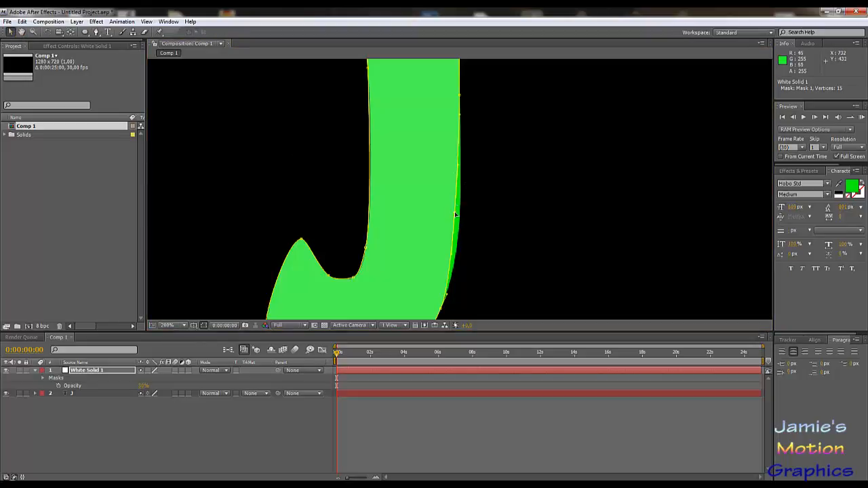
left_click_drag(459, 217, 459, 216)
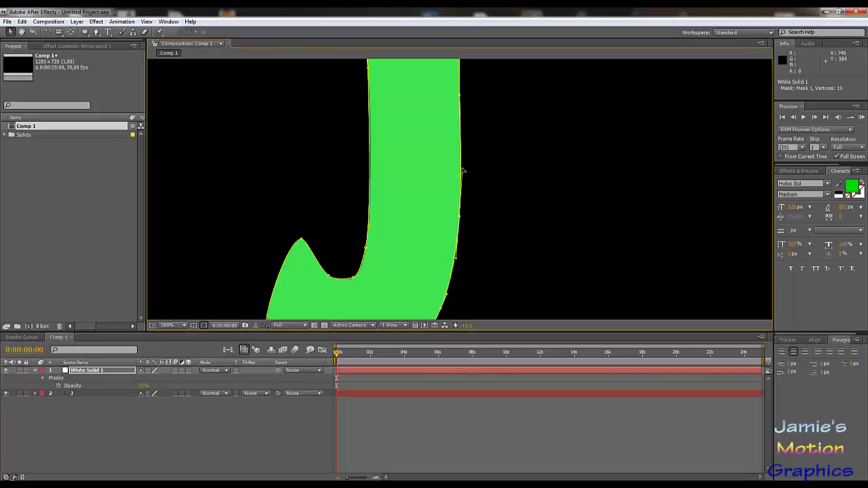
left_click_drag(464, 169, 461, 181)
left_click_drag(473, 278, 491, 175)
scroll(473, 222, "up", 2)
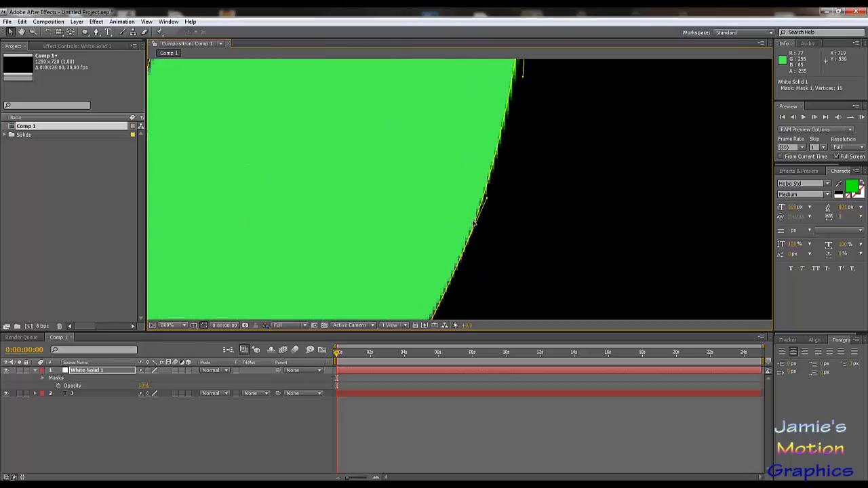
Step: Shorten the lower curve handle of the mask point on the J's lower-right edge so the path follows the bowl
left_click_drag(481, 229, 497, 129)
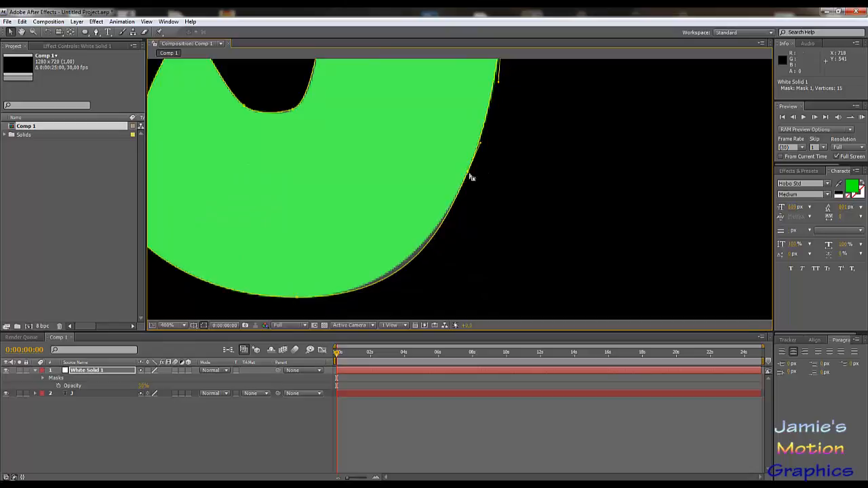
left_click(468, 175)
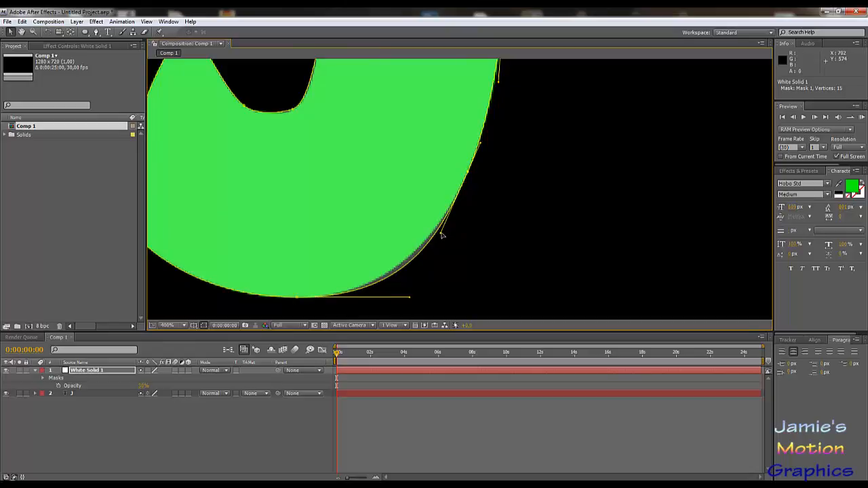
left_click_drag(473, 208, 588, 150)
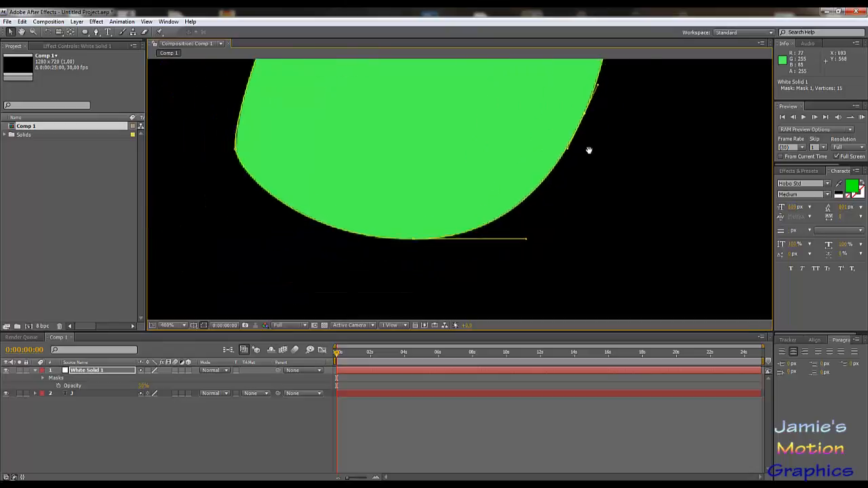
left_click_drag(382, 163, 403, 244)
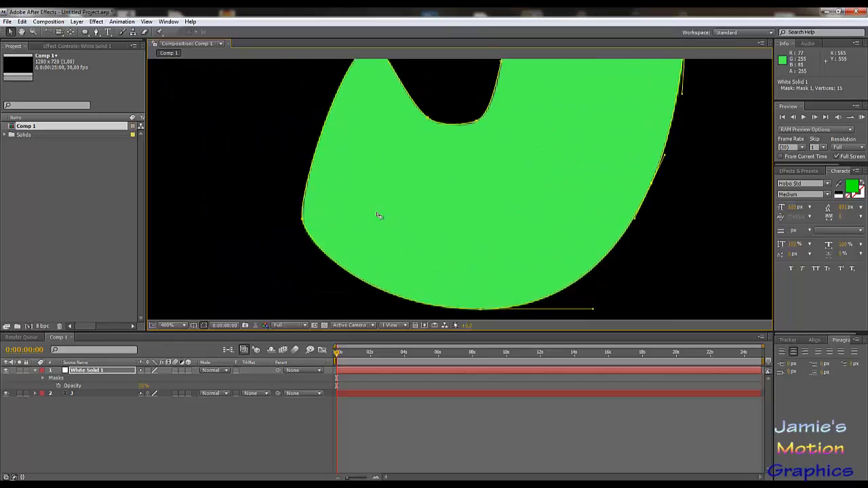
scroll(379, 216, "down", 6)
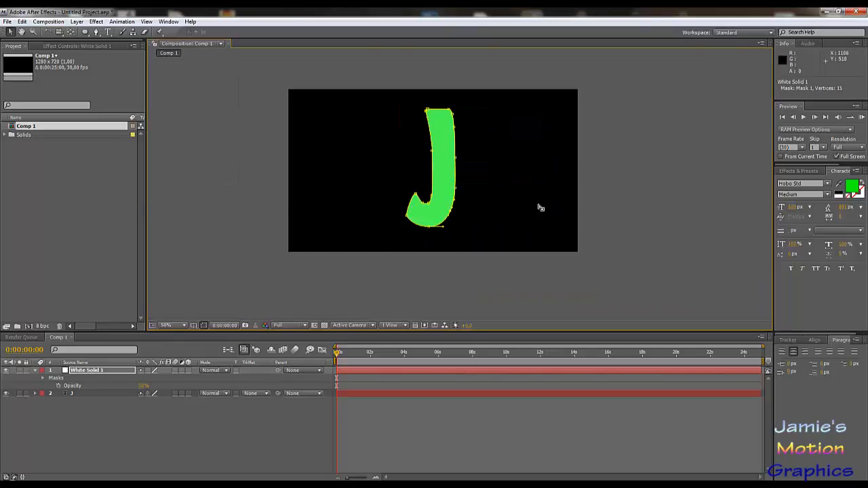
key("period")
Step: Hide the J text layer and set the opacity of White Solid 1 to 100%
left_click(68, 395)
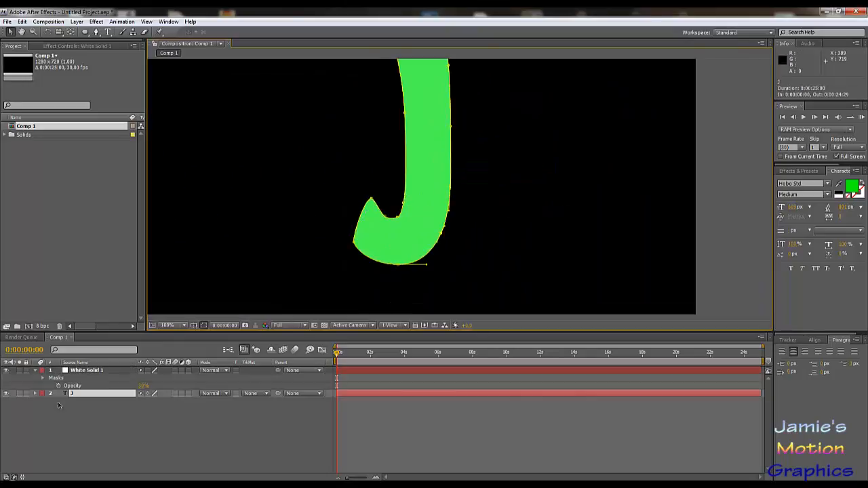
left_click(6, 394)
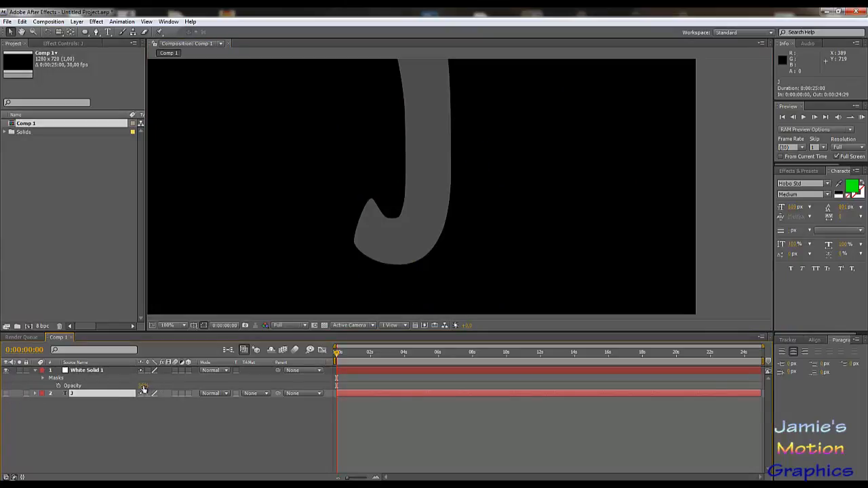
left_click_drag(143, 385, 523, 124)
Step: Check the edges of the masked white J up close and turn off the mask outline display in the composition view
scroll(427, 288, "up", 3)
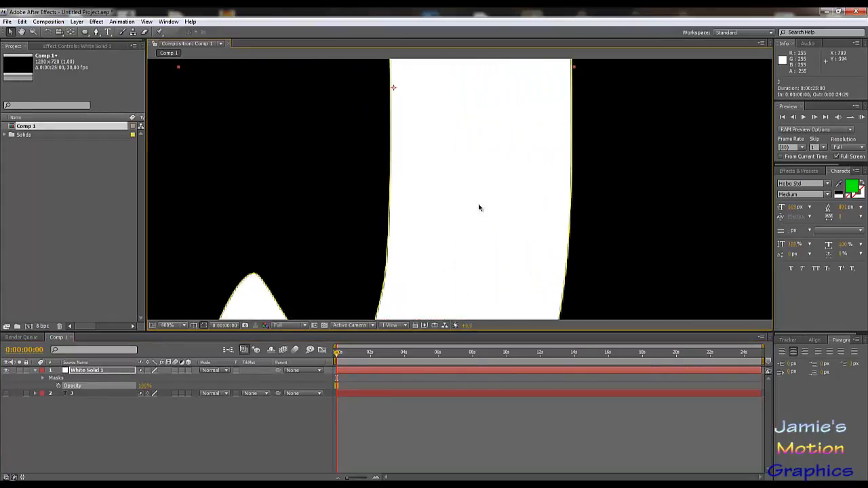
left_click_drag(429, 273, 504, 143)
scroll(444, 182, "up", 1)
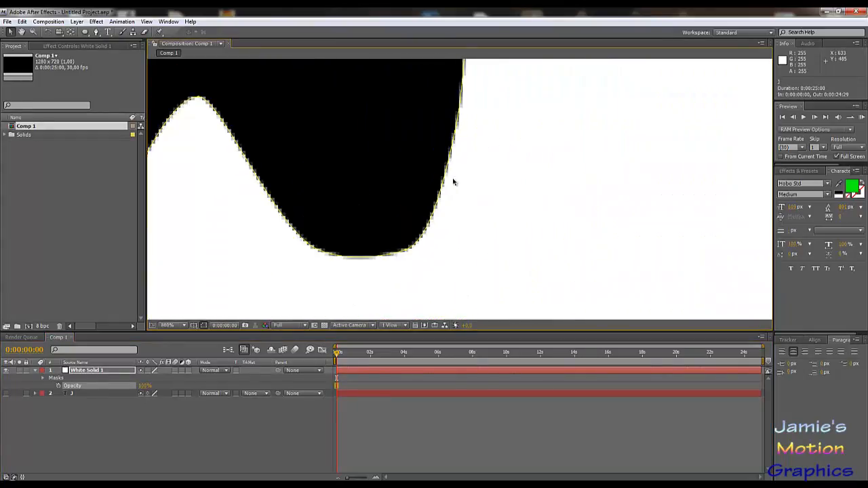
scroll(453, 178, "down", 6)
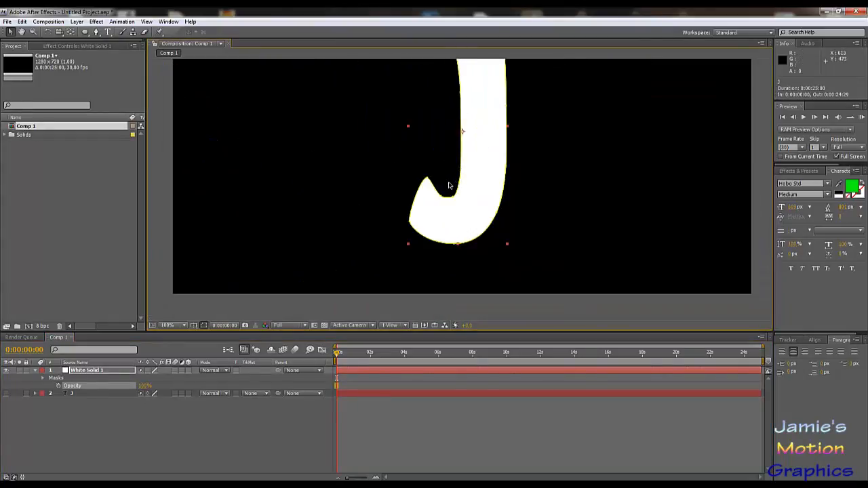
left_click(202, 326)
left_click_drag(463, 215, 446, 298)
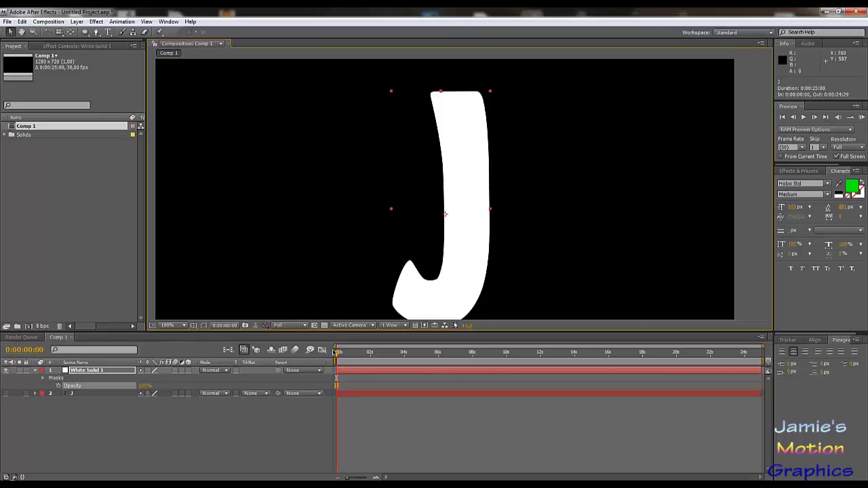
Step: Duplicate the masked White Solid 1 layer three times
left_click(105, 372)
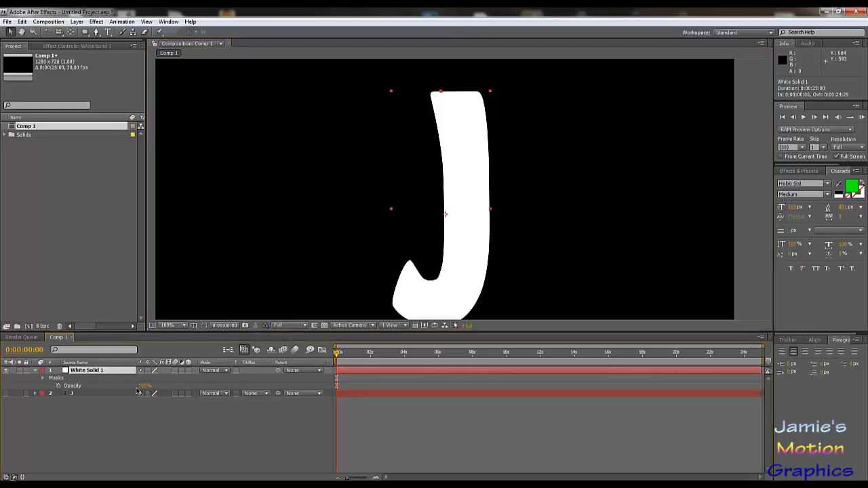
key("ctrl+d")
key("ctrl+d")
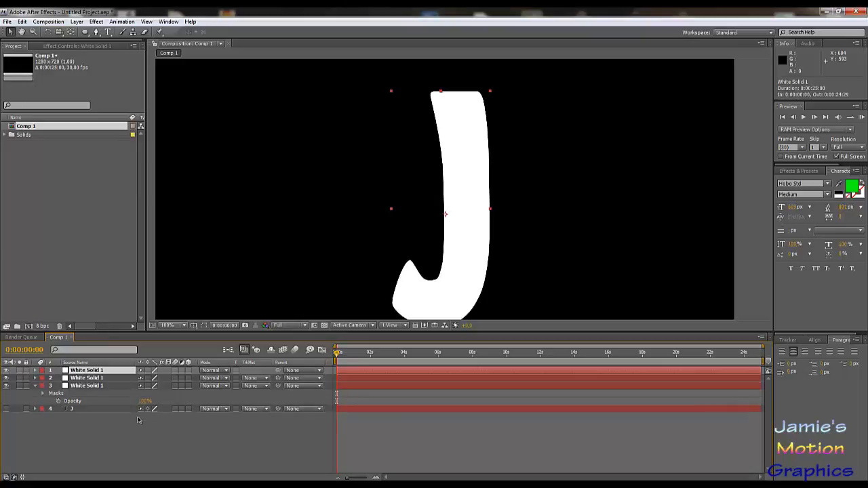
key("ctrl+d")
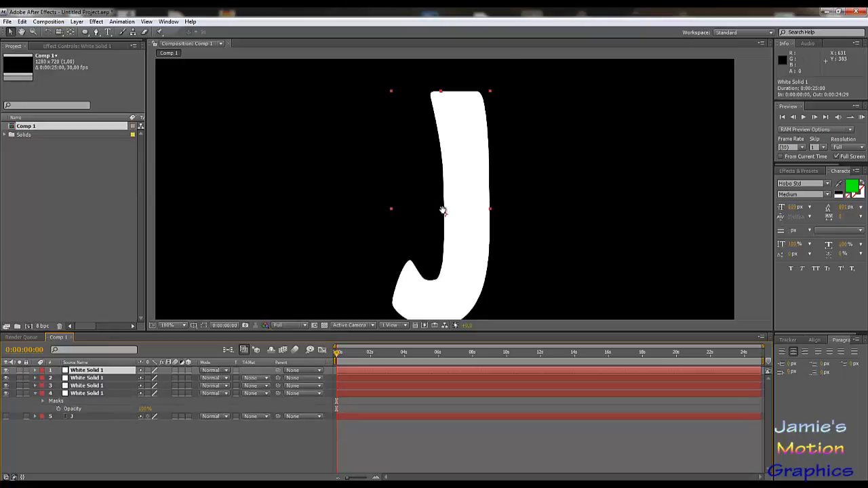
left_click_drag(442, 227, 446, 197)
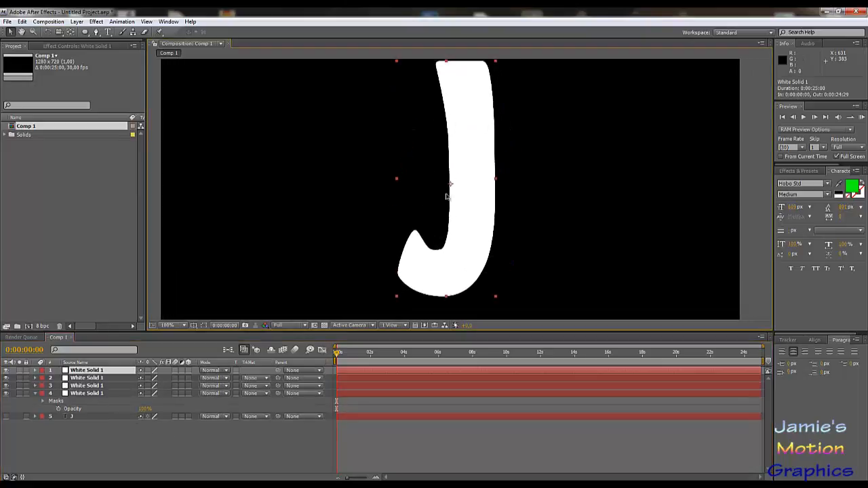
Step: Change the topmost solid's colour to dark yellow 463800 in its solid settings, creating a new solid for that layer
left_click(77, 22)
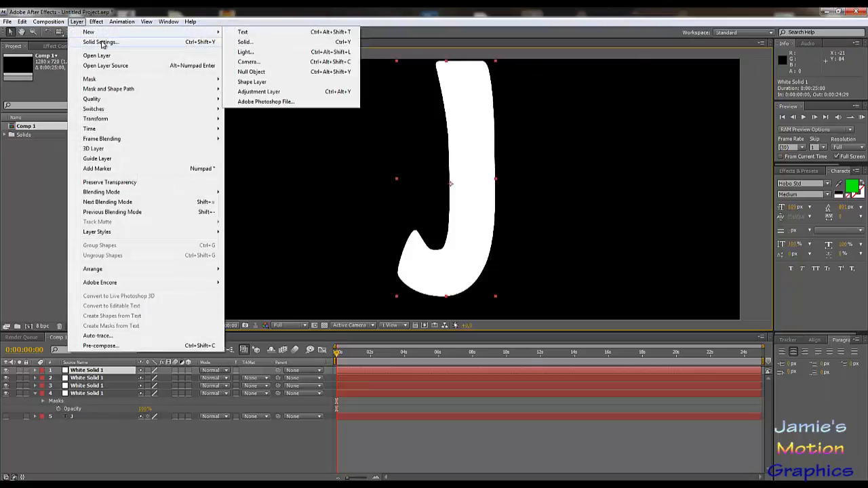
left_click(100, 42)
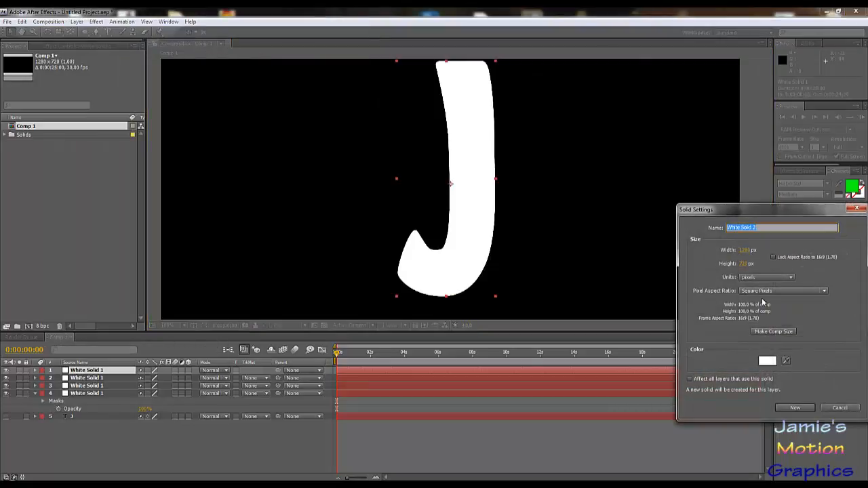
left_click(769, 362)
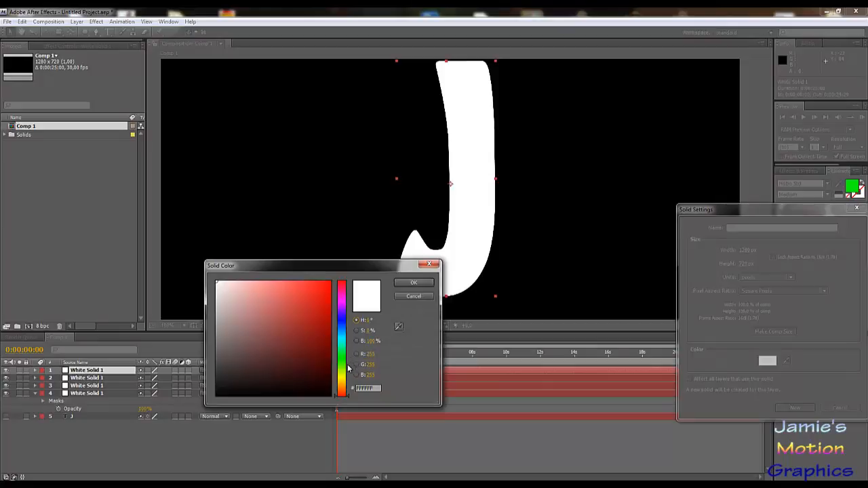
left_click(343, 385)
left_click(318, 366)
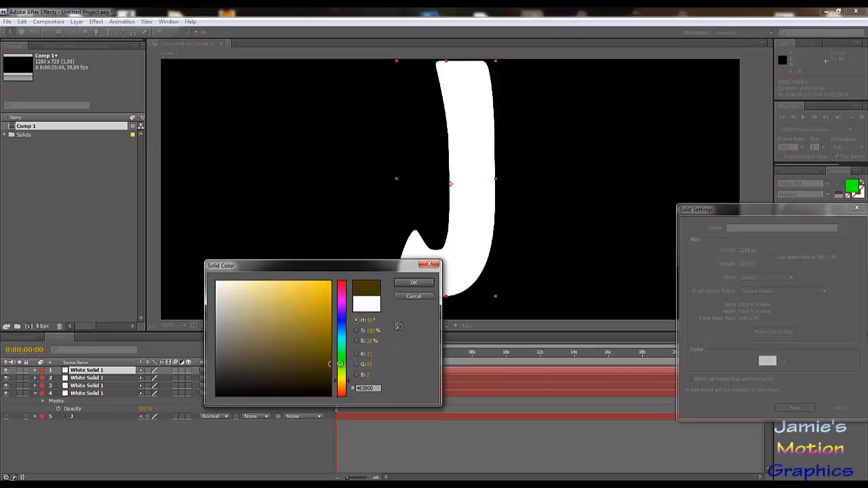
left_click(414, 282)
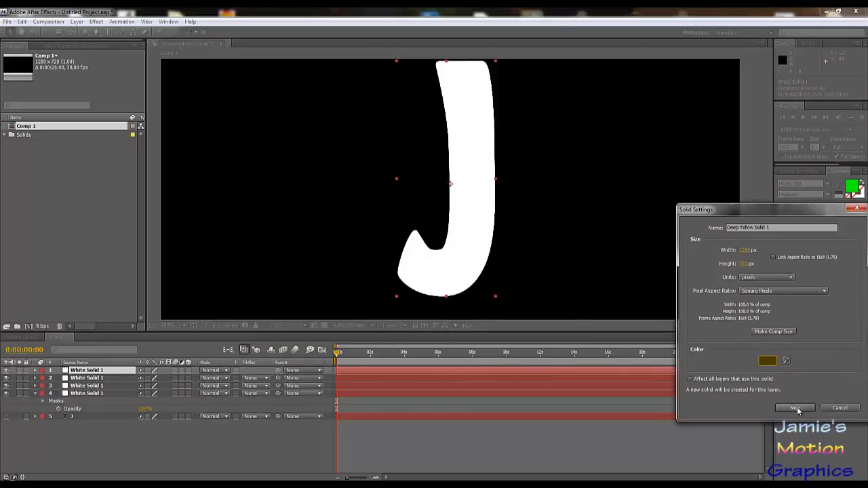
left_click(797, 408)
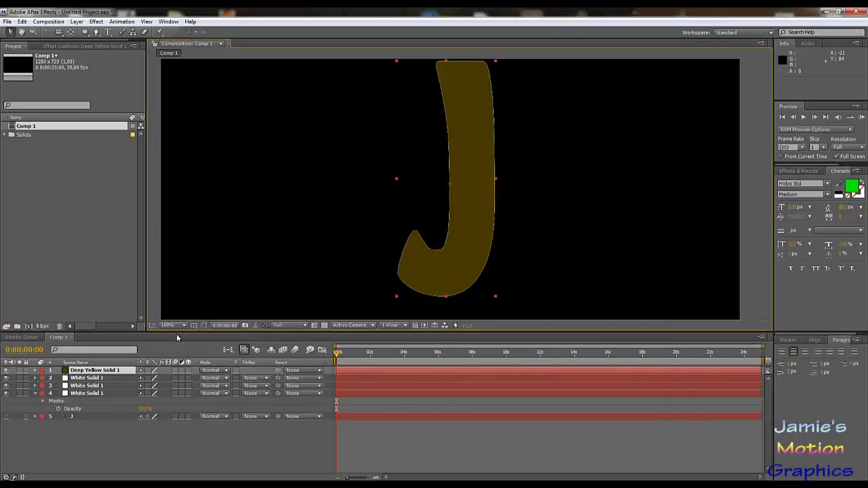
Step: Change the second solid's colour to dark orange-brown 542703, creating a new solid for that layer
left_click(95, 32)
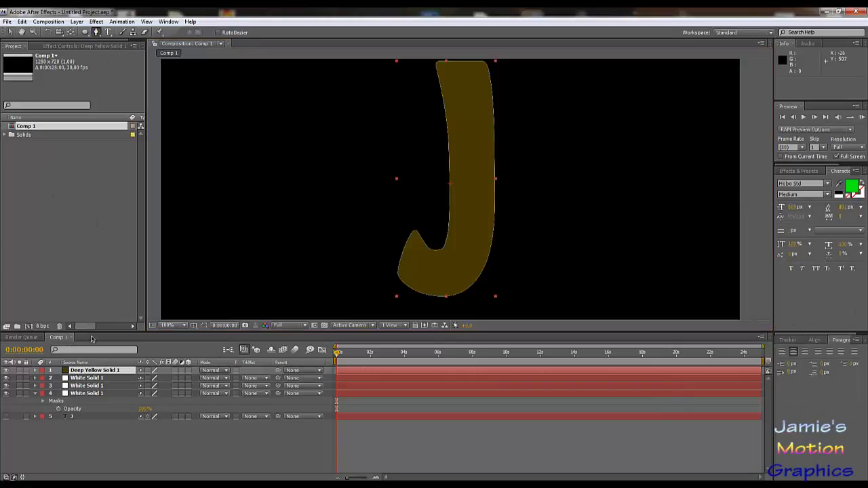
left_click(87, 378)
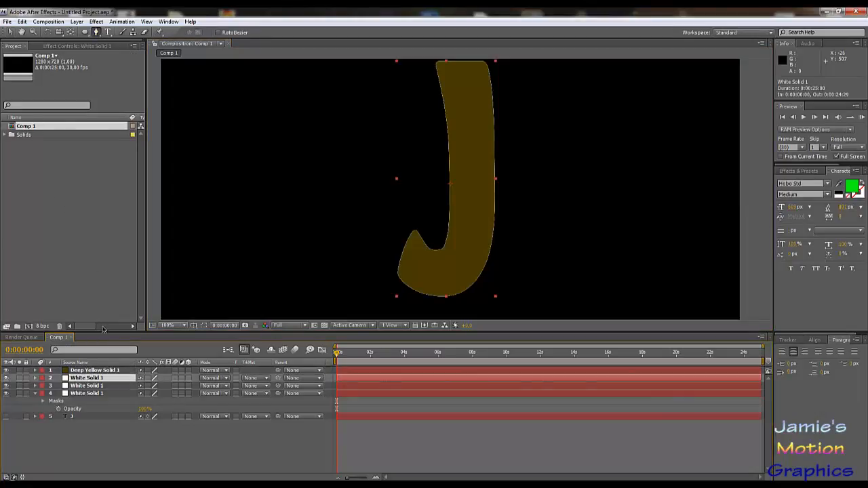
left_click(77, 21)
left_click(88, 42)
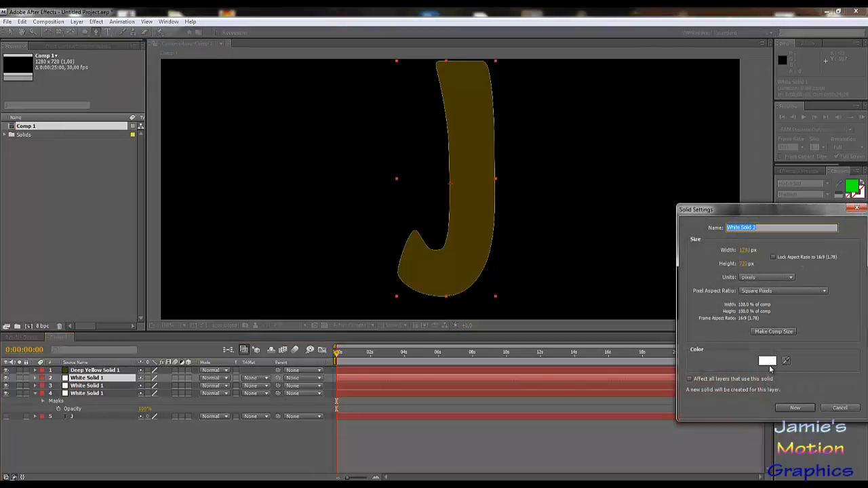
left_click(768, 365)
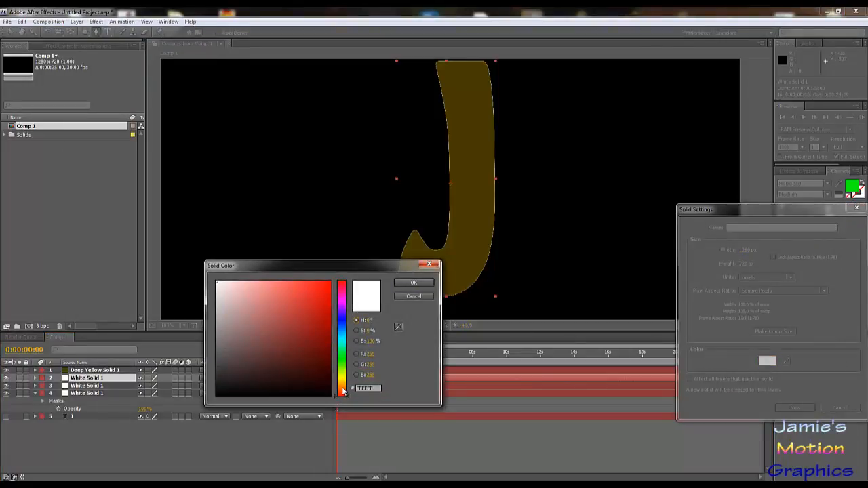
left_click_drag(343, 392, 343, 387)
left_click(327, 359)
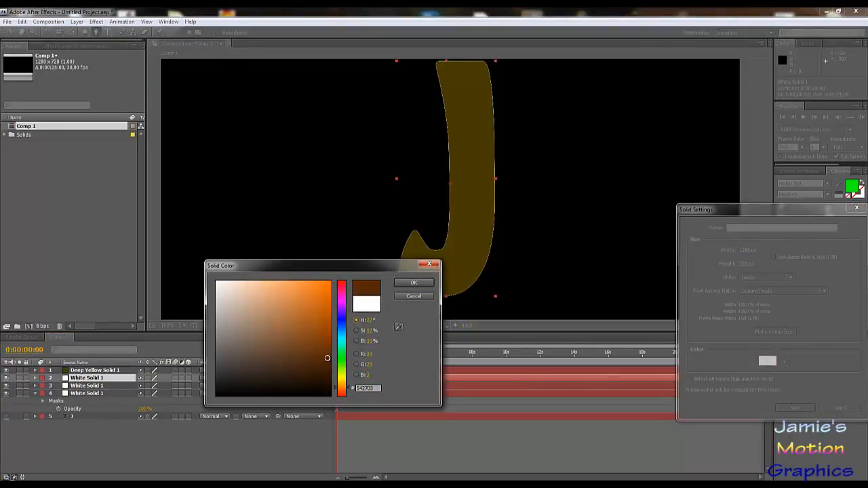
left_click(413, 283)
left_click(802, 410)
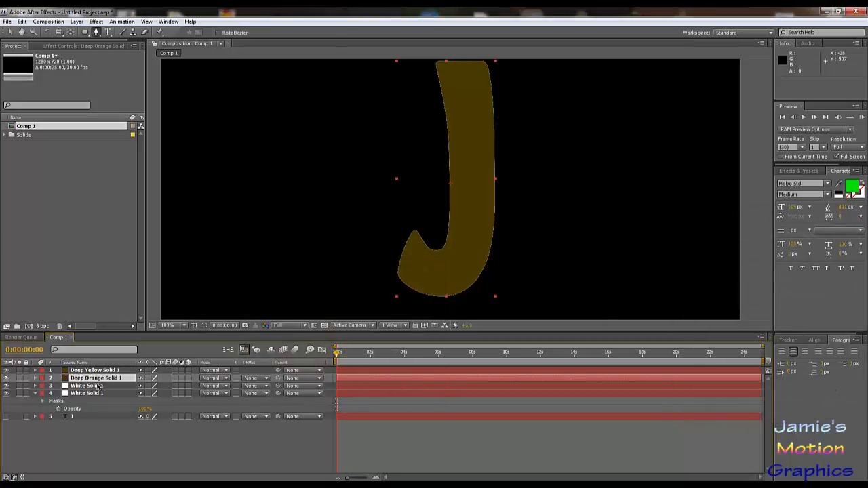
Step: Change the third solid's colour to a light, muted gray-orange, creating a new solid for that layer
left_click(70, 386)
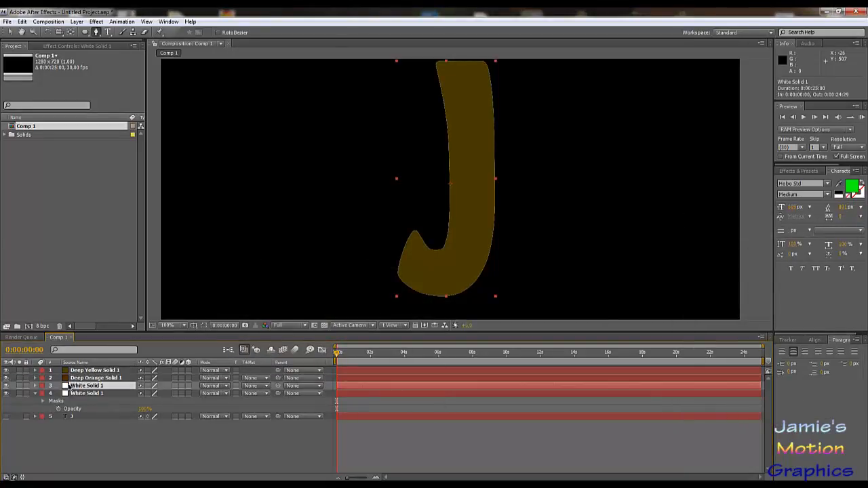
left_click(77, 21)
left_click(105, 38)
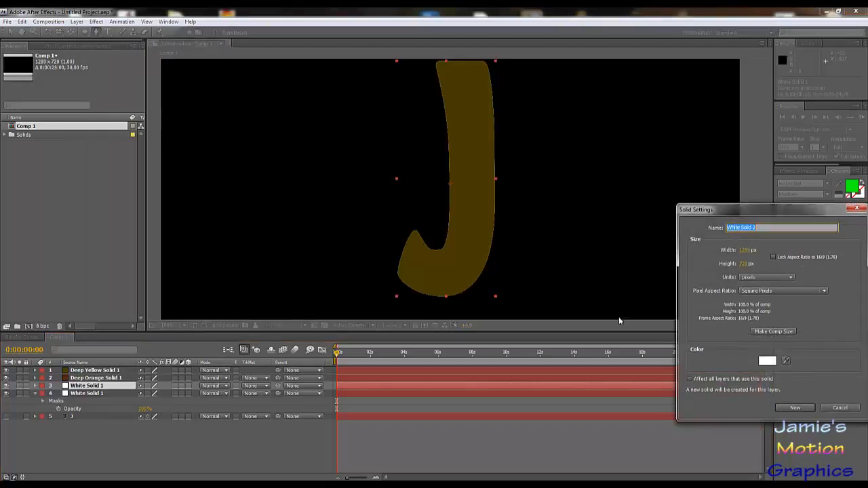
left_click(767, 363)
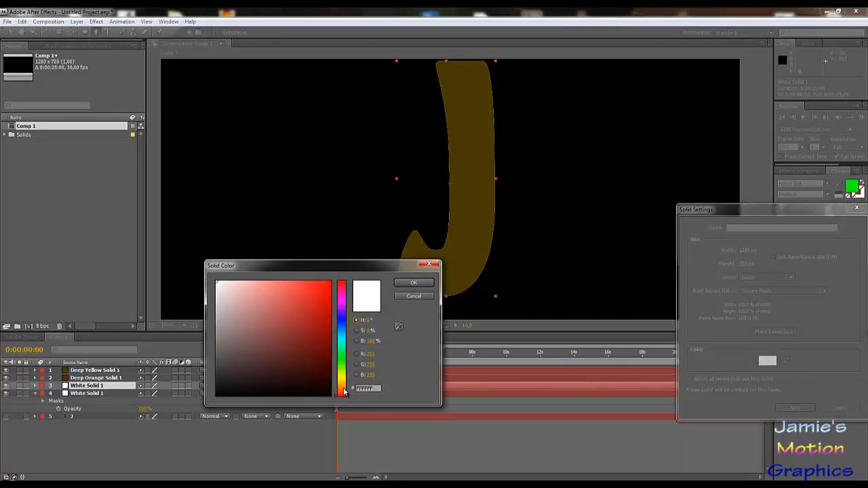
left_click_drag(344, 392, 344, 383)
left_click(326, 338)
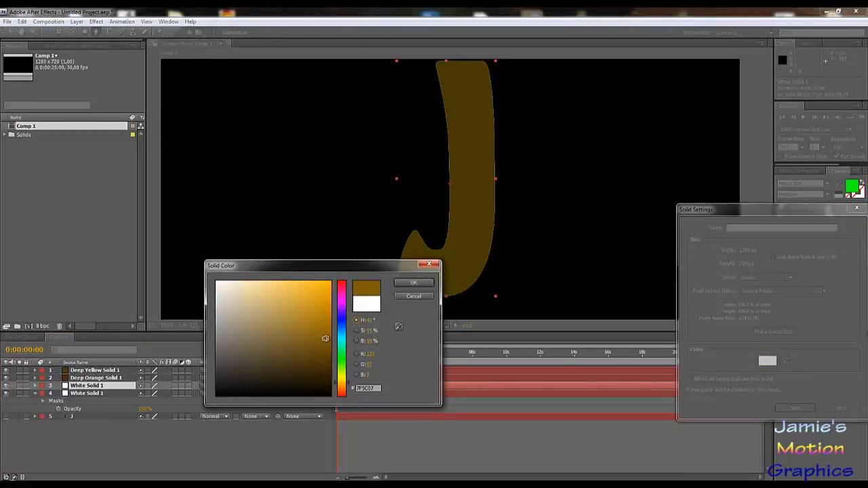
mouse_move(325, 338)
left_mouse_down()
mouse_move(280, 349)
mouse_move(287, 330)
mouse_move(274, 318)
left_mouse_up()
left_click(414, 282)
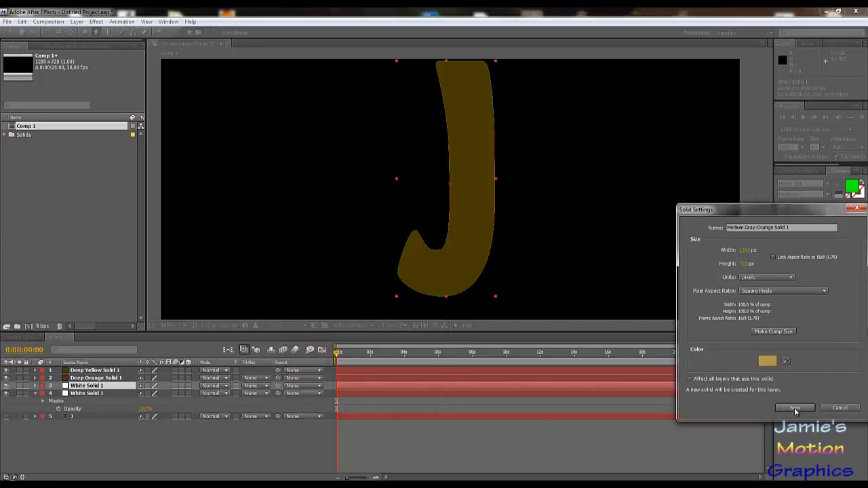
left_click(795, 407)
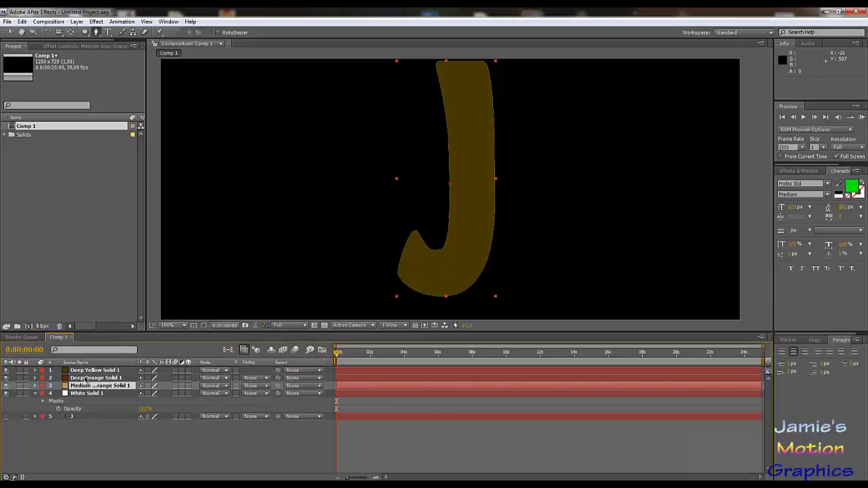
Step: Change the White Solid 1 layer's colour to dark brown 503C2D in its solid settings, creating a new solid for that layer
left_click(68, 395)
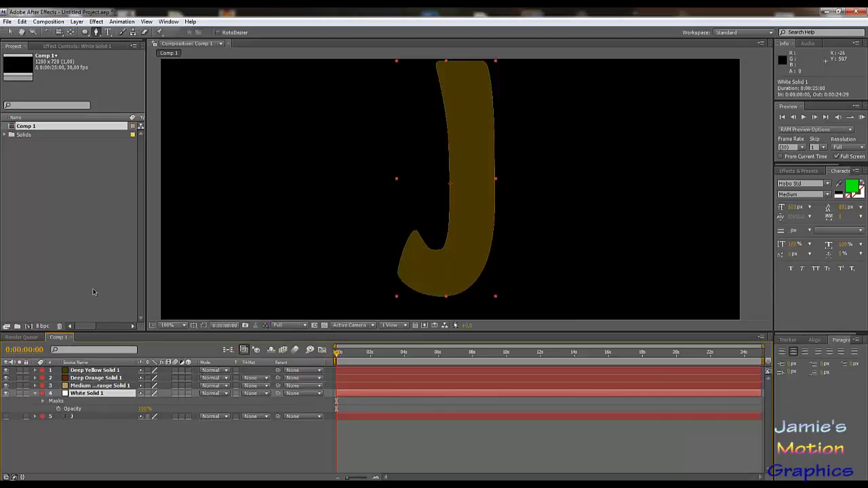
left_click(75, 22)
left_click(95, 41)
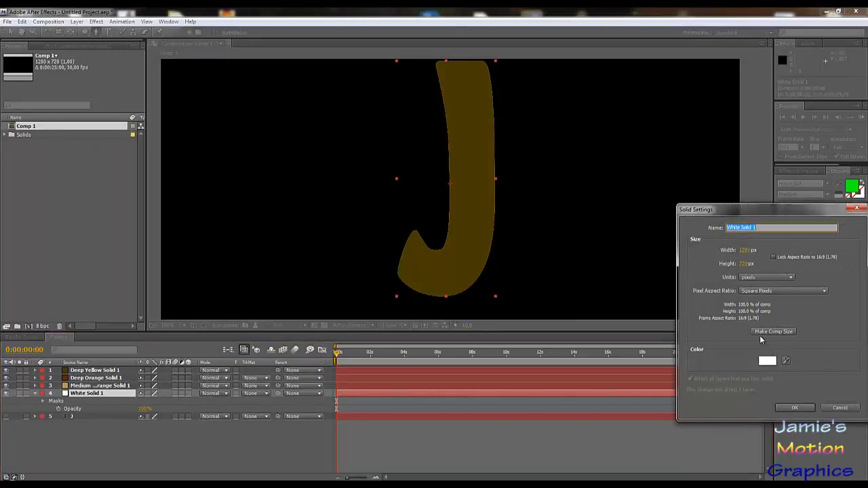
left_click(768, 362)
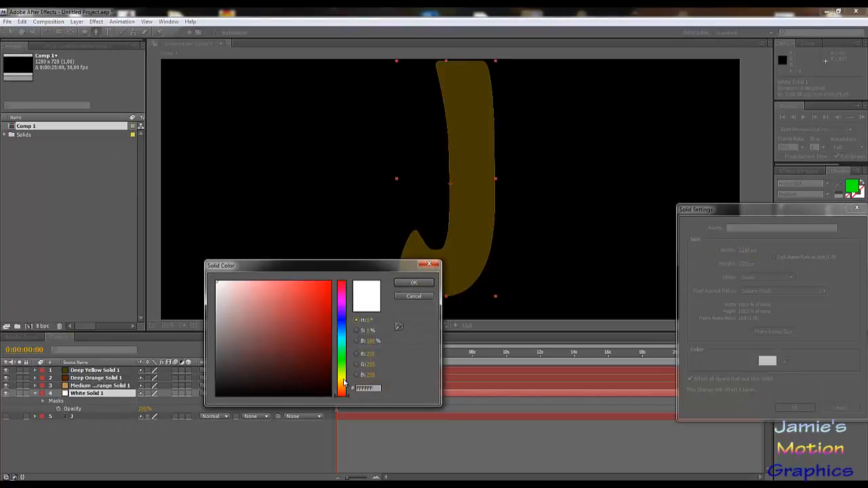
left_click(344, 390)
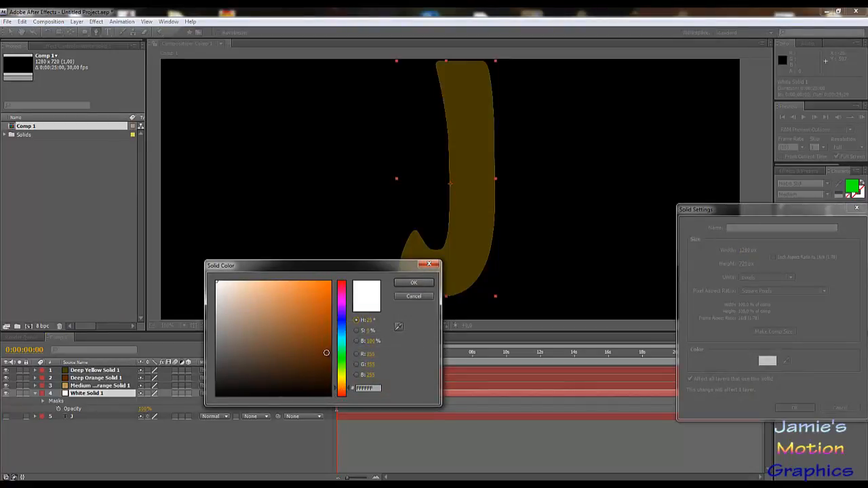
left_click(322, 346)
left_click_drag(305, 364, 266, 360)
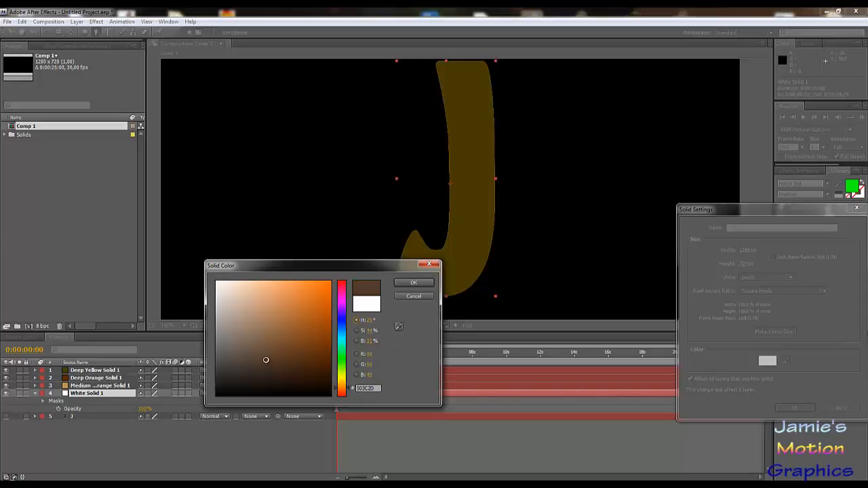
left_click(413, 283)
left_click(794, 407)
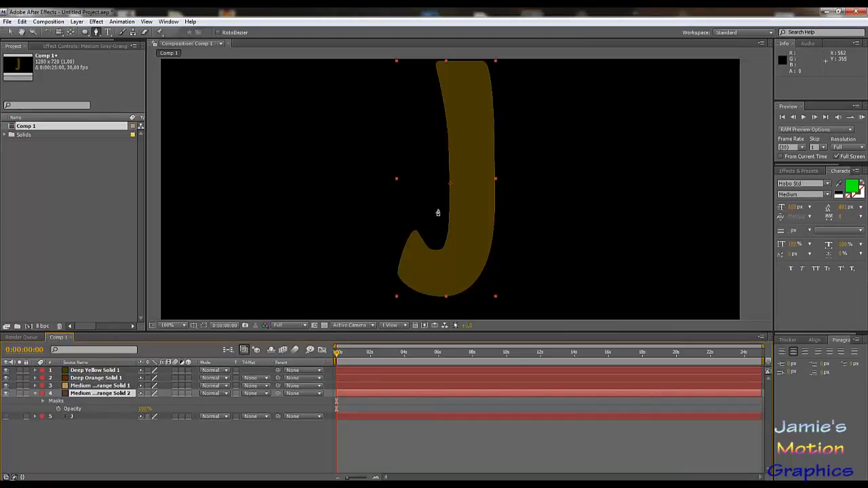
Step: Draw a closed four-point mask diagonally across the upper stem of the J on the Deep Yellow Solid 1 layer
key("space")
left_click_drag(407, 219, 382, 215)
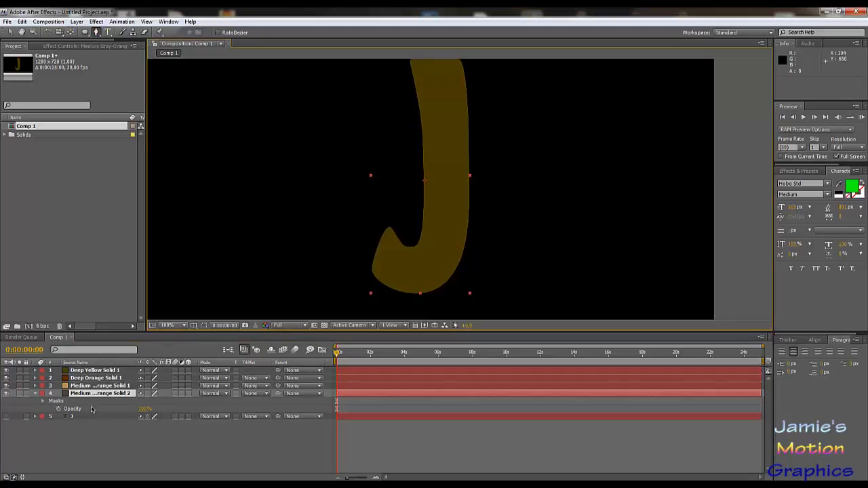
left_click(95, 371)
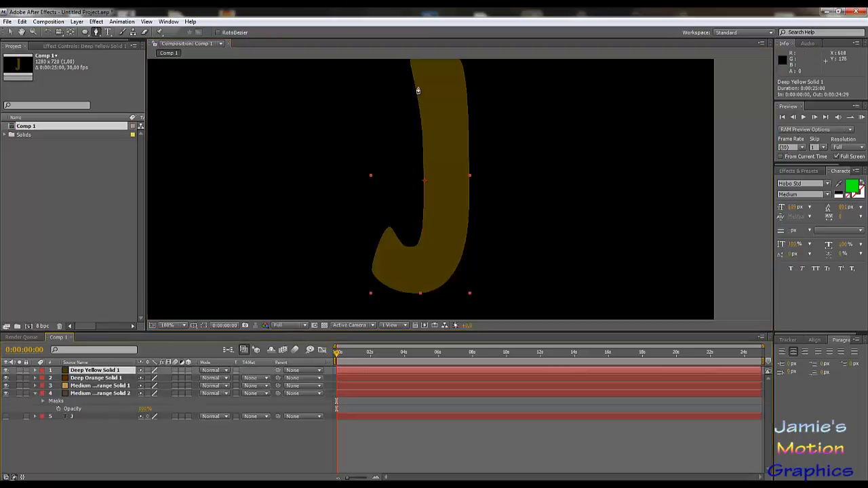
left_click_drag(416, 87, 406, 155)
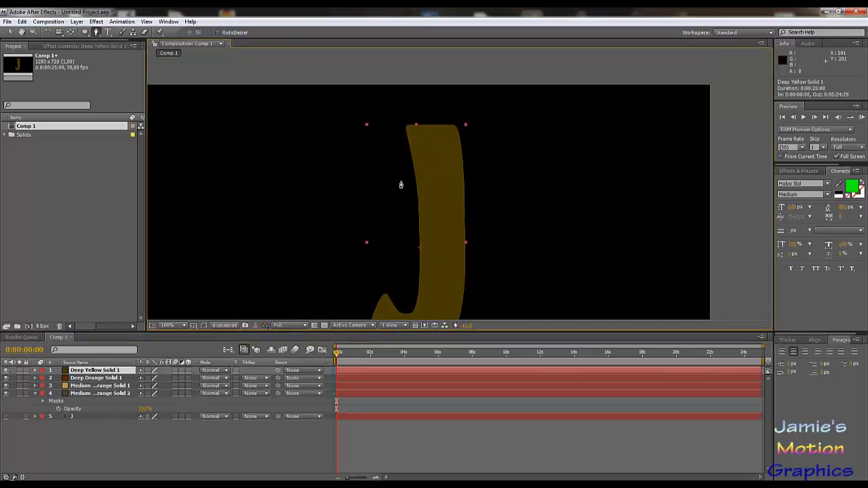
left_click(395, 180)
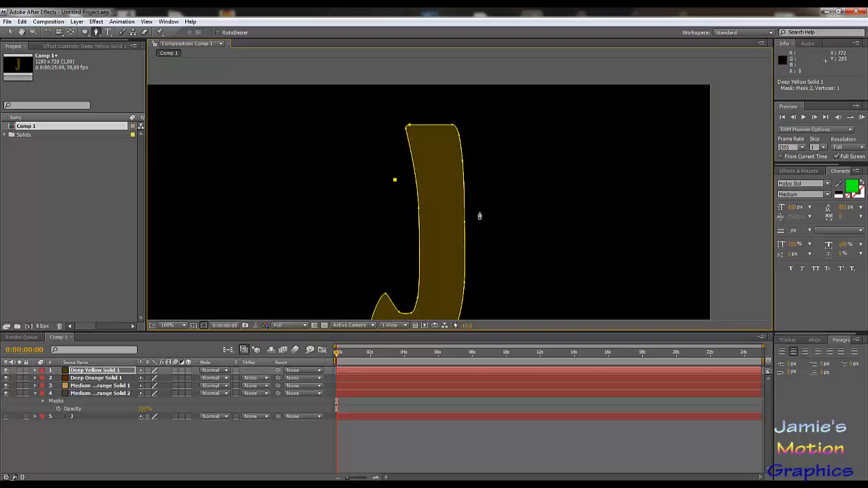
left_click(471, 254)
left_click(486, 199)
left_click(422, 119)
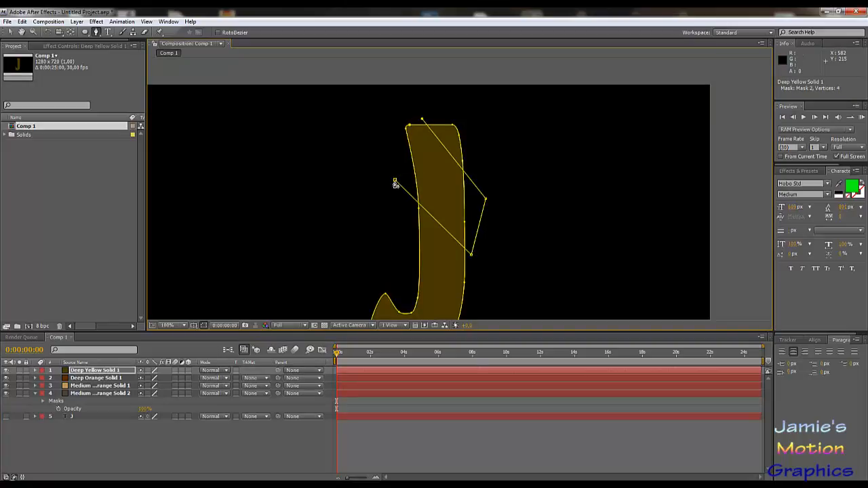
left_click(396, 182)
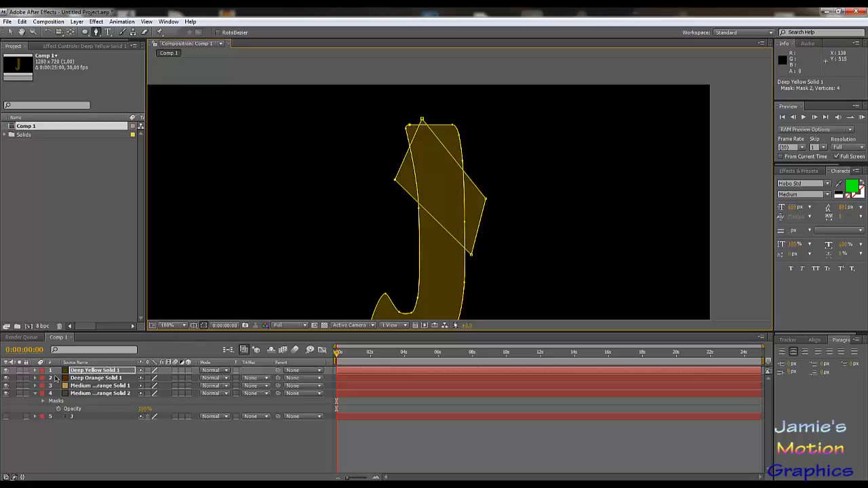
Step: Reveal the masks of Deep Yellow Solid 1 and set Mask 2's mode to Intersect
left_click_drag(382, 275, 388, 236)
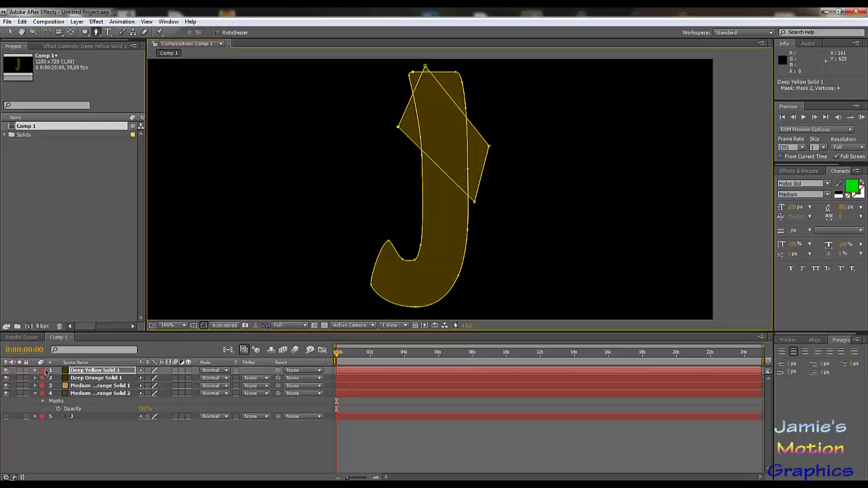
key("m")
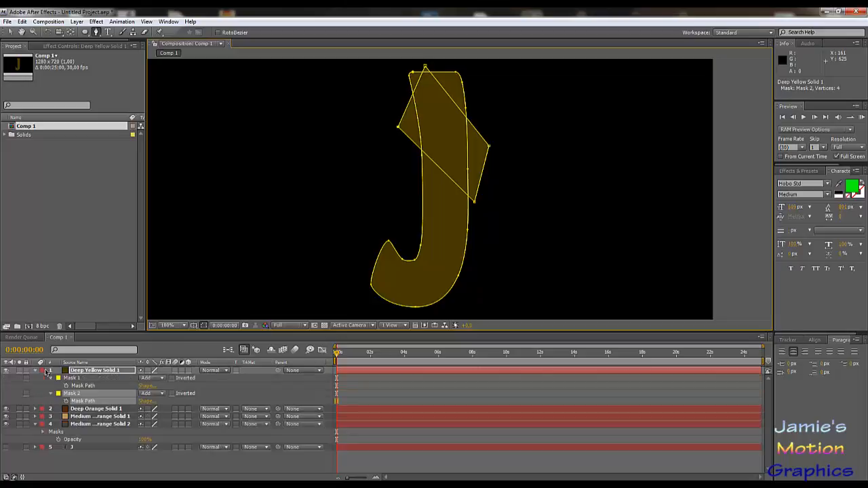
left_click(154, 378)
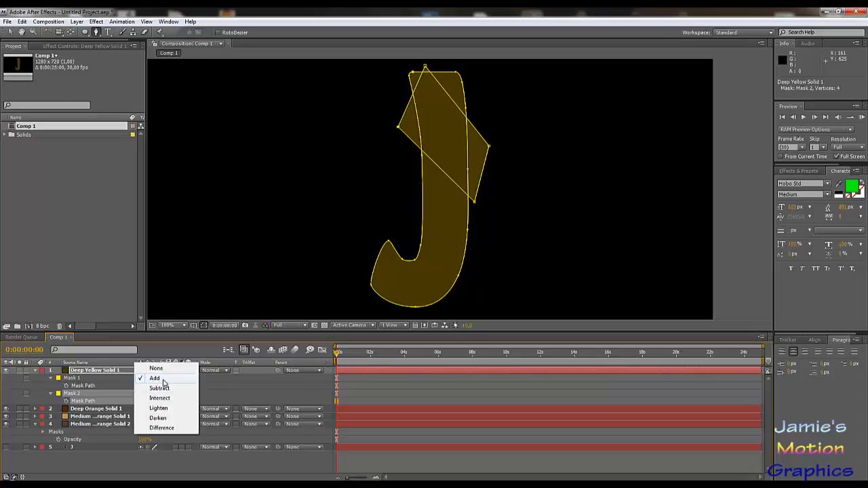
left_click(254, 397)
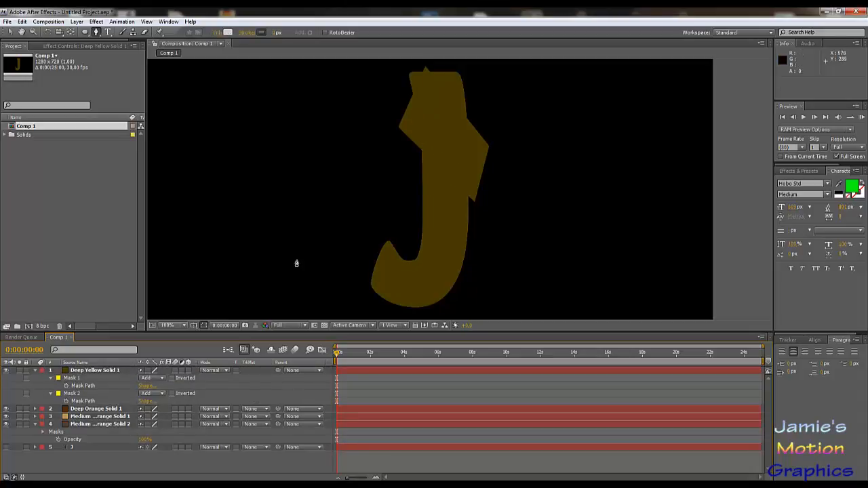
left_click(157, 393)
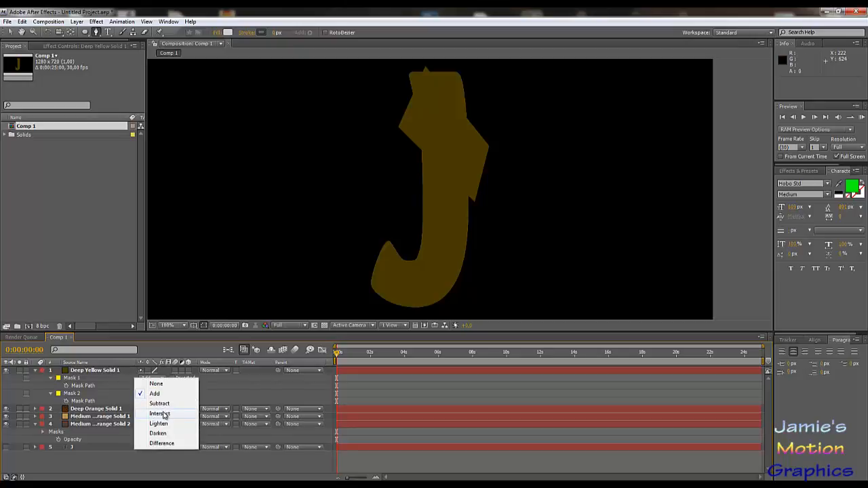
left_click(160, 413)
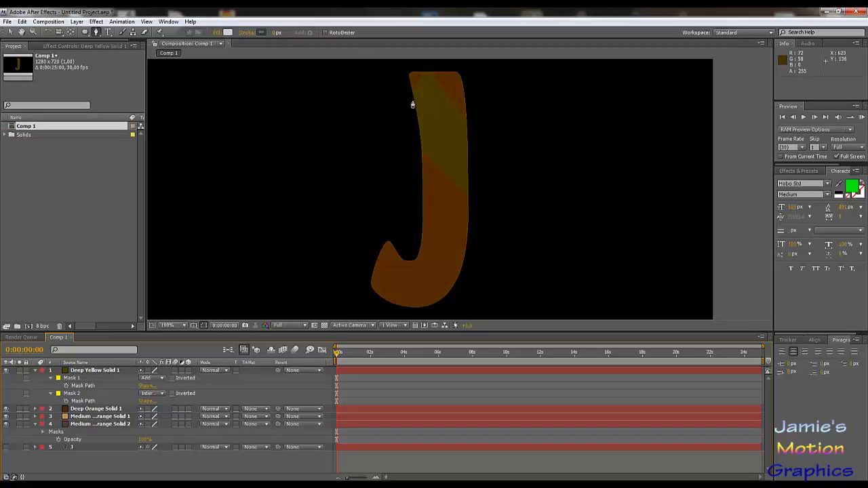
Step: Draw a closed four-point mask across the middle of the J's stem on the Deep Orange Solid 1 layer, slightly overlapping the yellow area
scroll(450, 202, "up", 3)
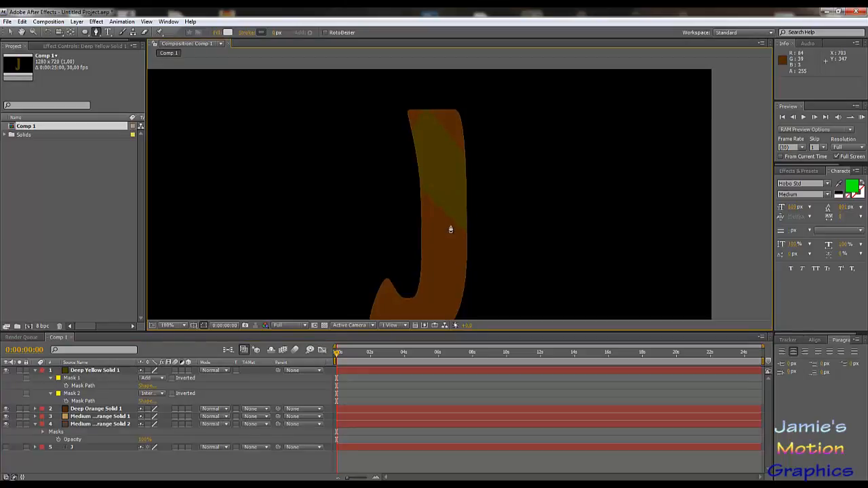
left_click(79, 410)
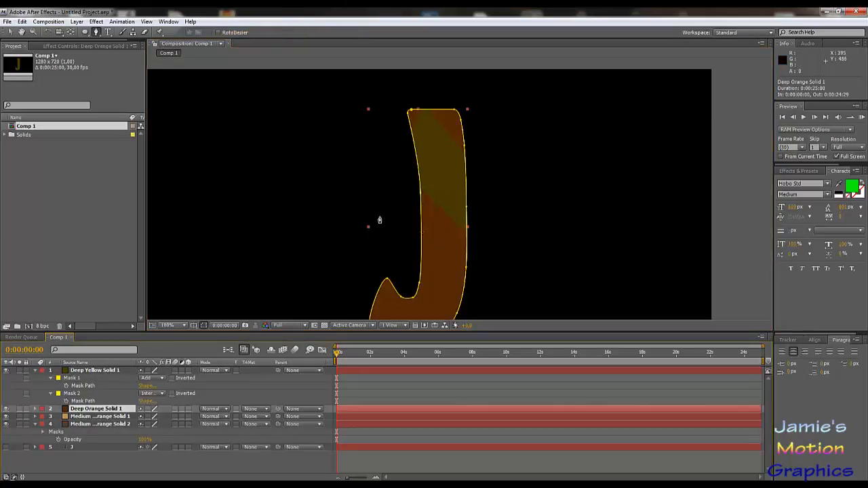
left_click(410, 177)
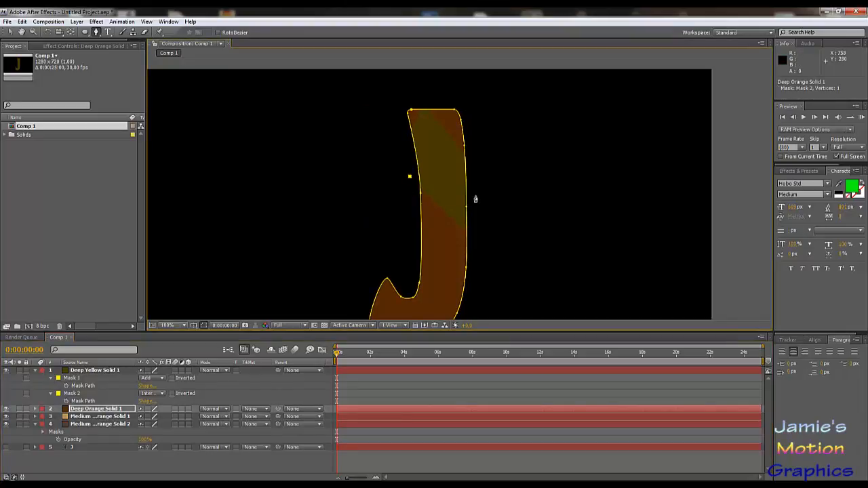
scroll(492, 200, "down", 3)
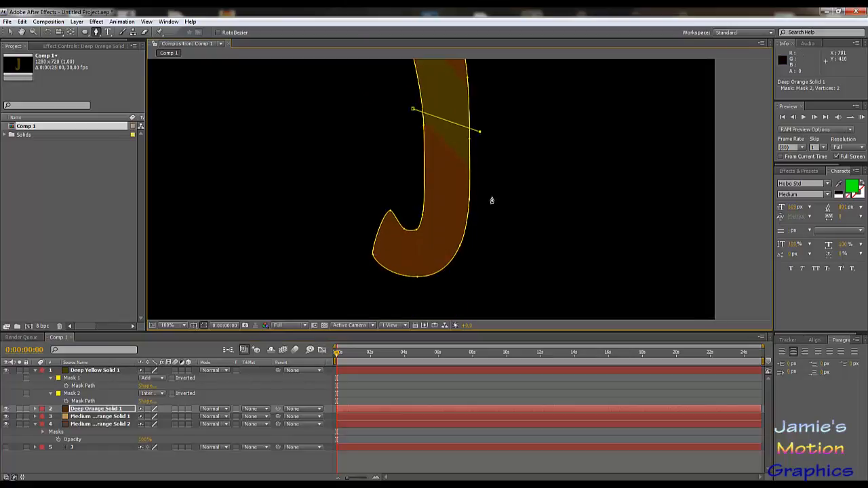
left_click(484, 235)
key("ctrl+z")
left_click(479, 170)
left_click(412, 209)
left_click(414, 110)
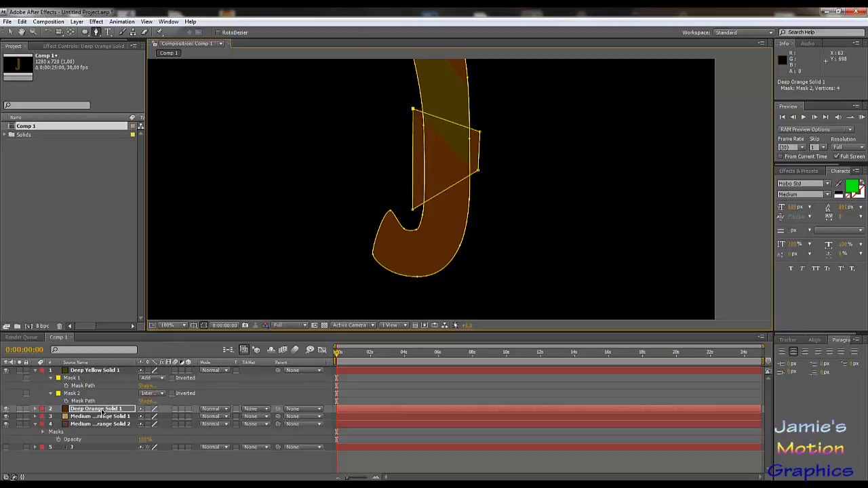
Step: Reveal the masks of Deep Orange Solid 1 and set Mask 2's mode to Intersect
key("m")
left_click(154, 432)
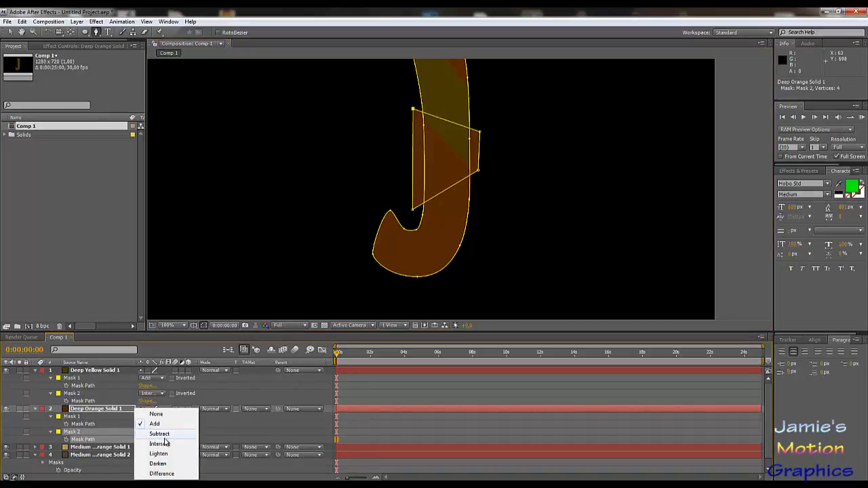
left_click(160, 444)
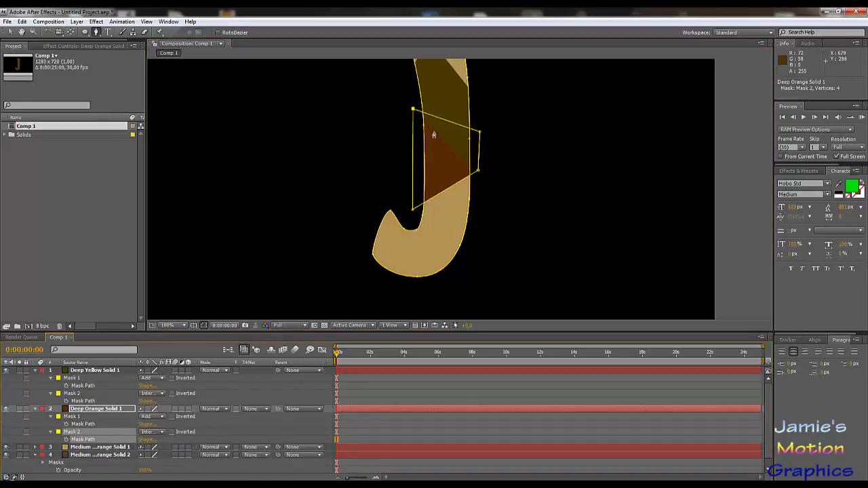
Step: Start a second mask on the light gray-orange solid layer, placing five points around the J's lower bend from its inner curve
left_click_drag(401, 140, 386, 196)
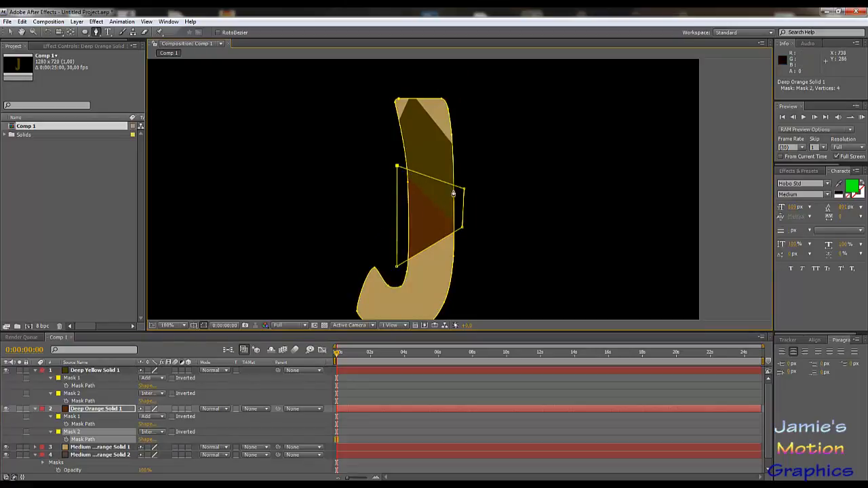
left_click_drag(438, 216, 446, 186)
scroll(442, 151, "down", 1)
scroll(443, 145, "up", 1)
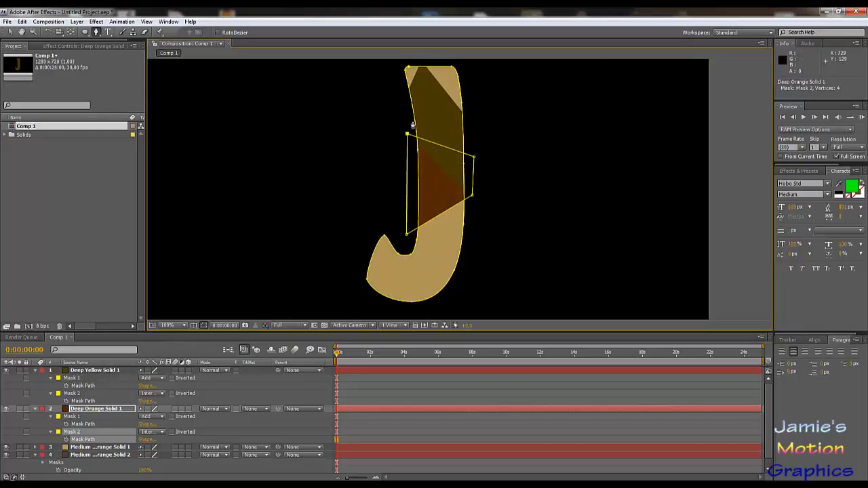
left_click(96, 447)
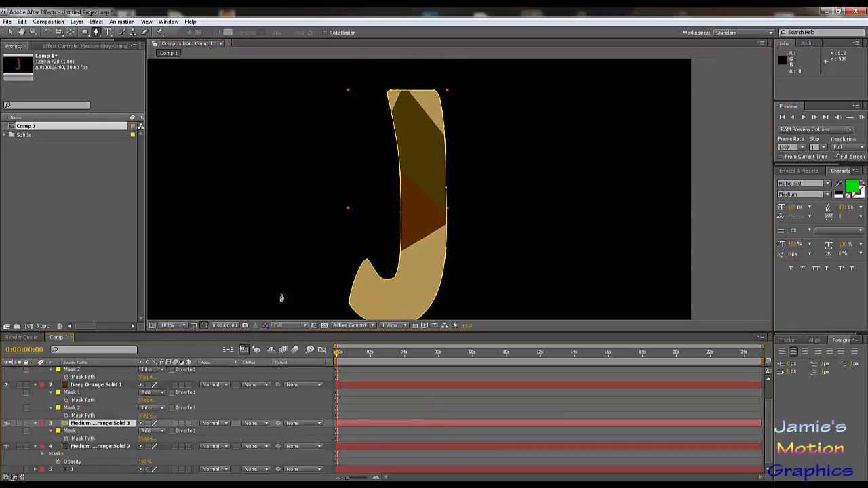
scroll(354, 237, "down", 1)
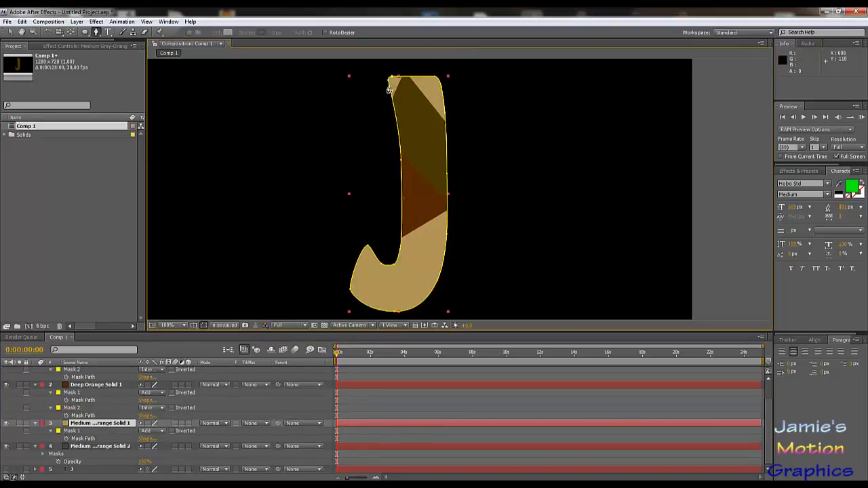
left_click(395, 253)
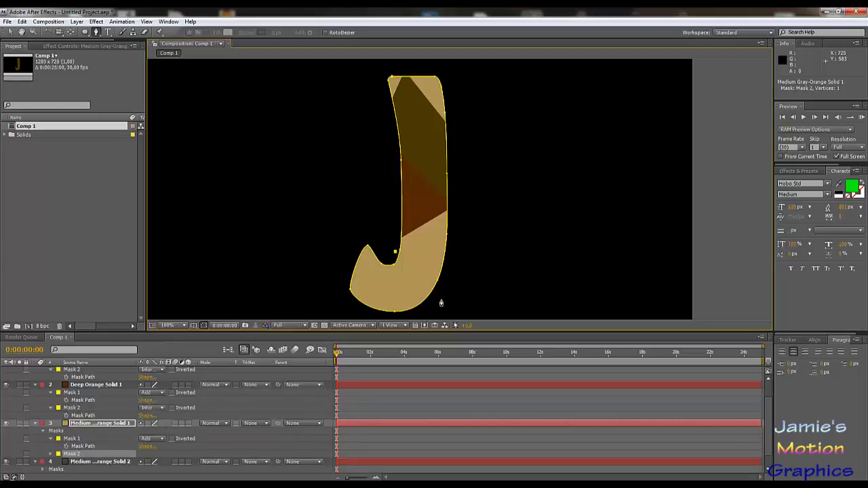
left_click(441, 299)
left_click_drag(450, 237, 462, 205)
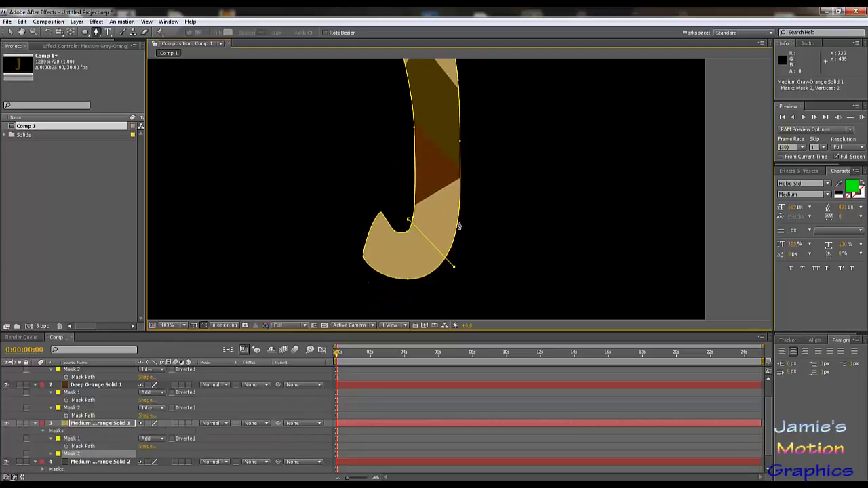
left_click(412, 289)
left_click(386, 286)
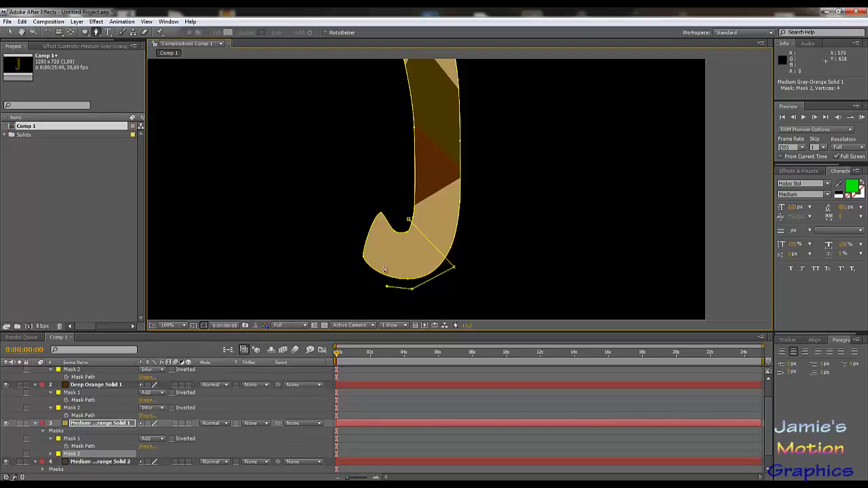
left_click(399, 219)
Step: Finish the second mask on Medium Gray-Orange Solid 1 with four points around the J's top, closing it at the lower inner curve
scroll(390, 153, "up", 3)
left_click(384, 137)
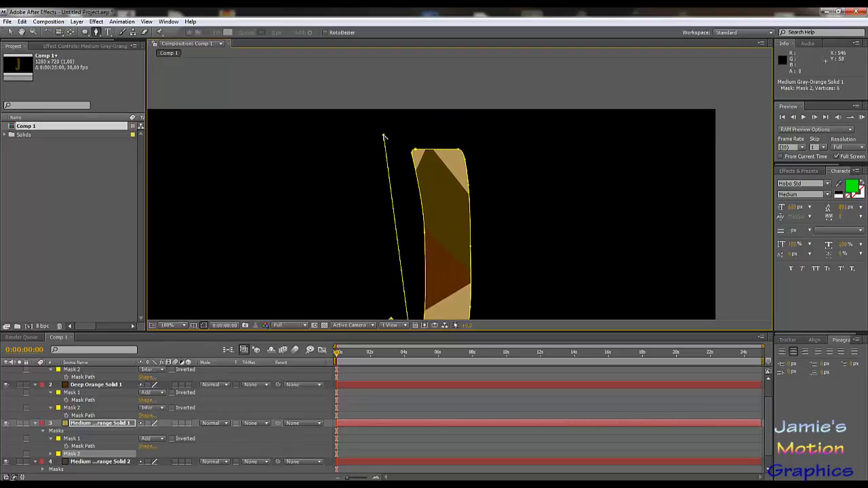
left_click(493, 134)
left_click(503, 219)
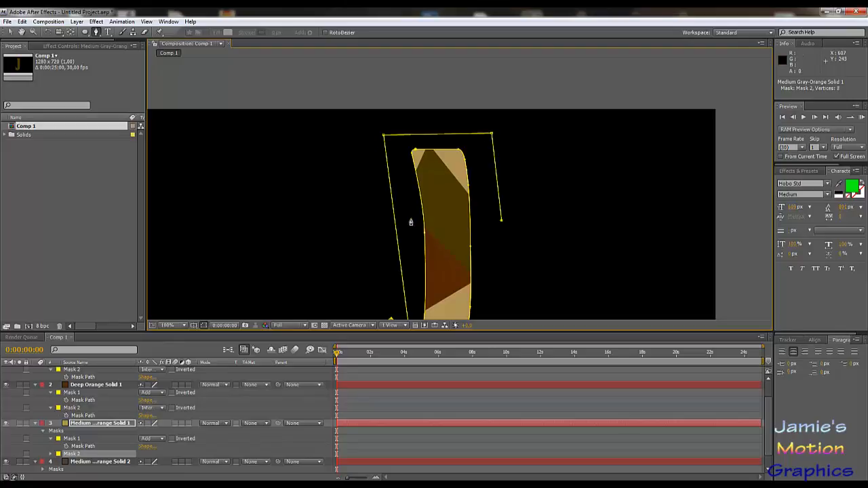
left_click(412, 219)
scroll(429, 208, "down", 3)
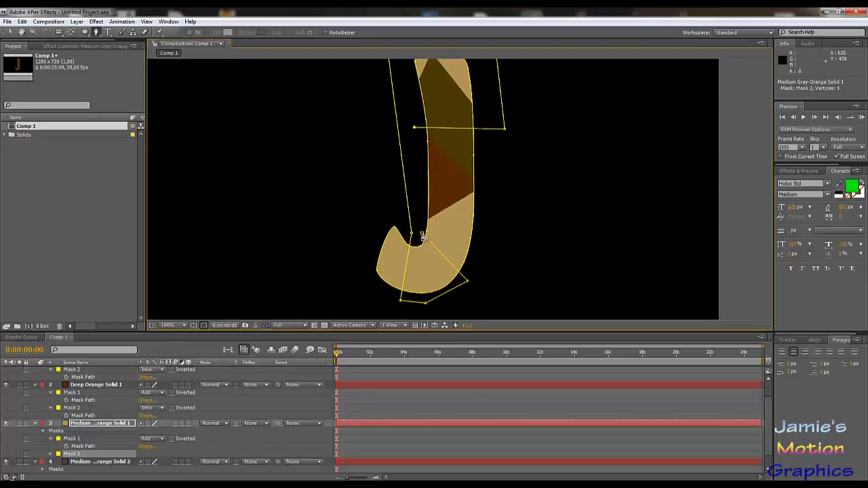
left_click(422, 236)
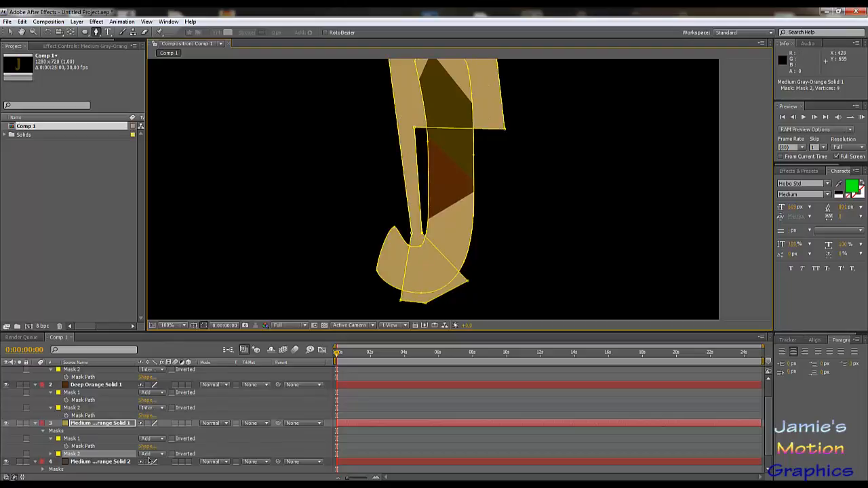
Step: Set Mask 2 of Medium Gray-Orange Solid 1 to Intersect and check the resulting sections of the J
left_click(149, 455)
left_click(160, 445)
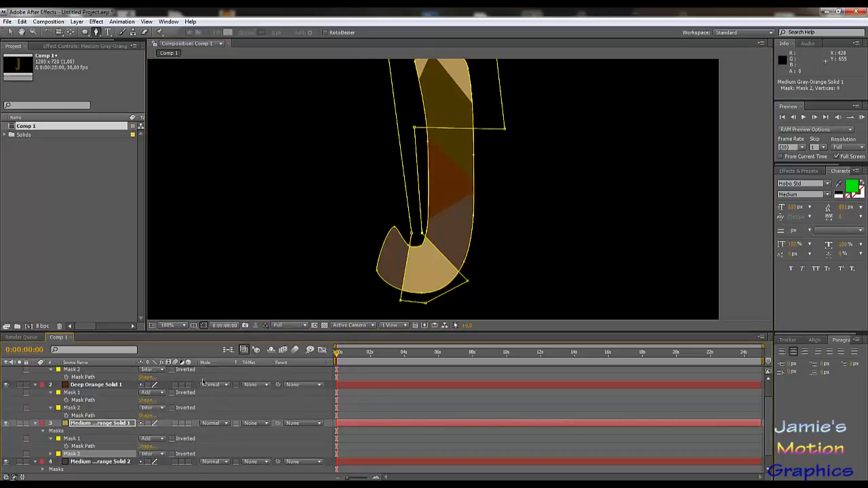
scroll(333, 223, "down", 2)
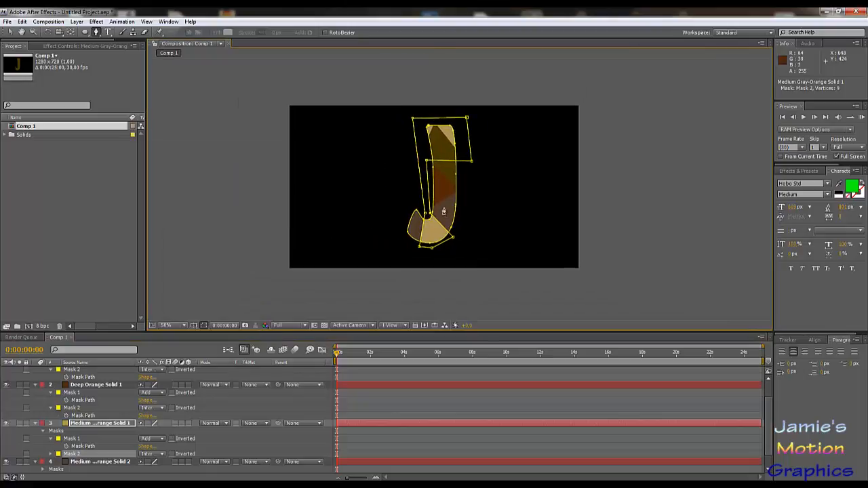
scroll(426, 201, "up", 2)
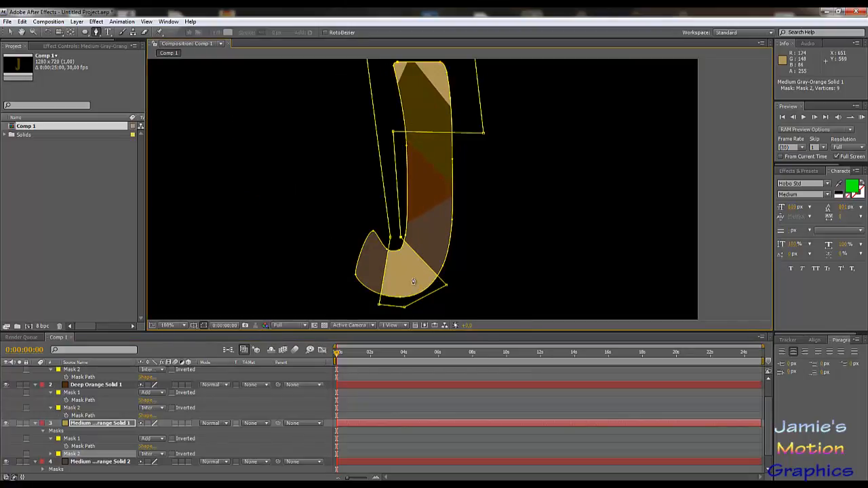
Step: Change the solid colour of the bottom layer, Medium Gray-Orange Solid 2, to a bright saturated orange
left_click(87, 462)
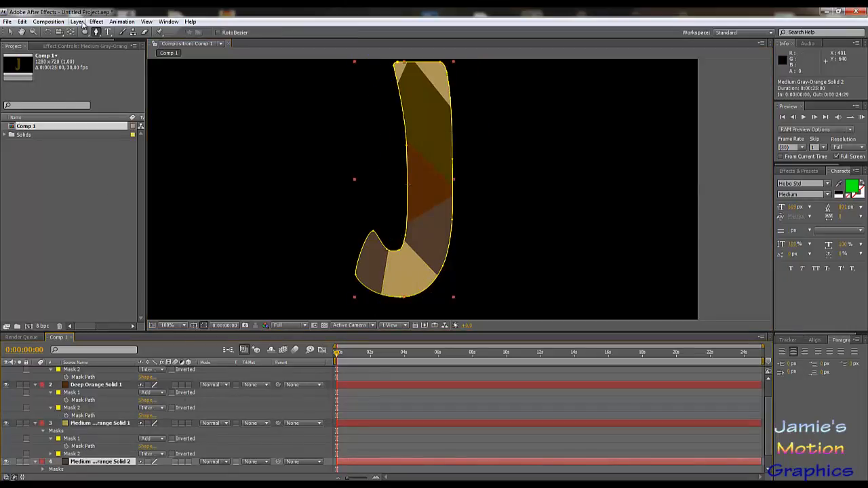
left_click(77, 21)
left_click(87, 43)
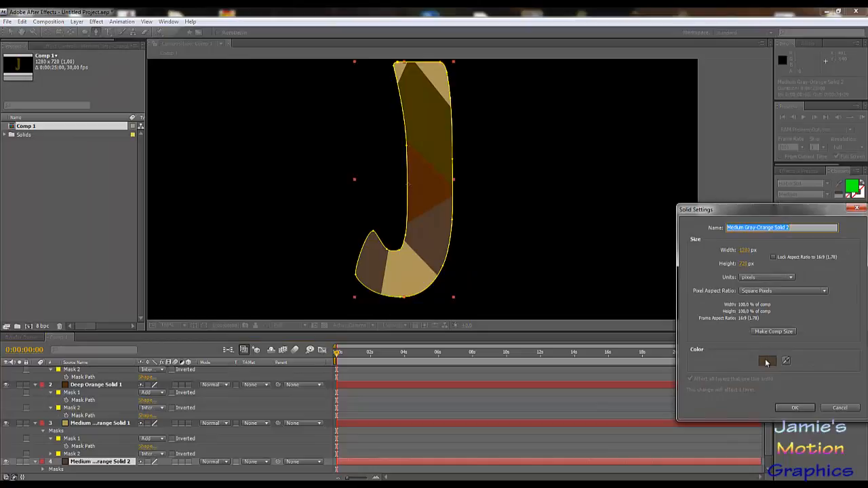
left_click(768, 362)
left_click_drag(319, 349, 323, 344)
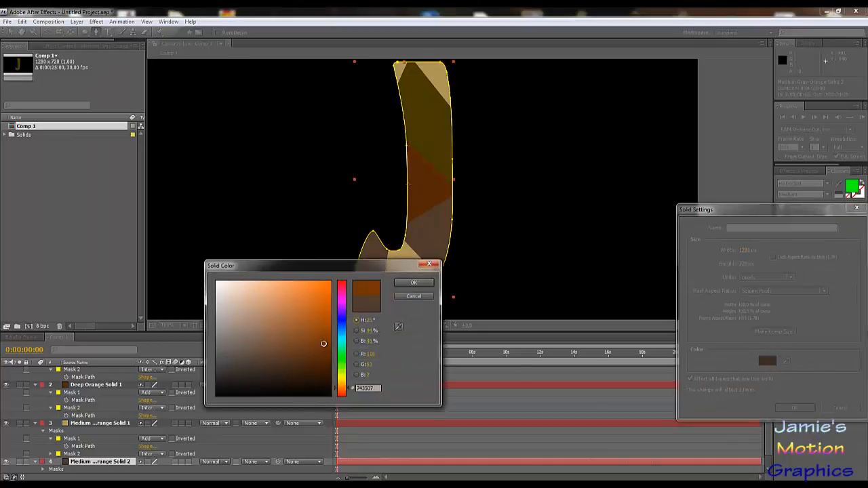
left_click(415, 283)
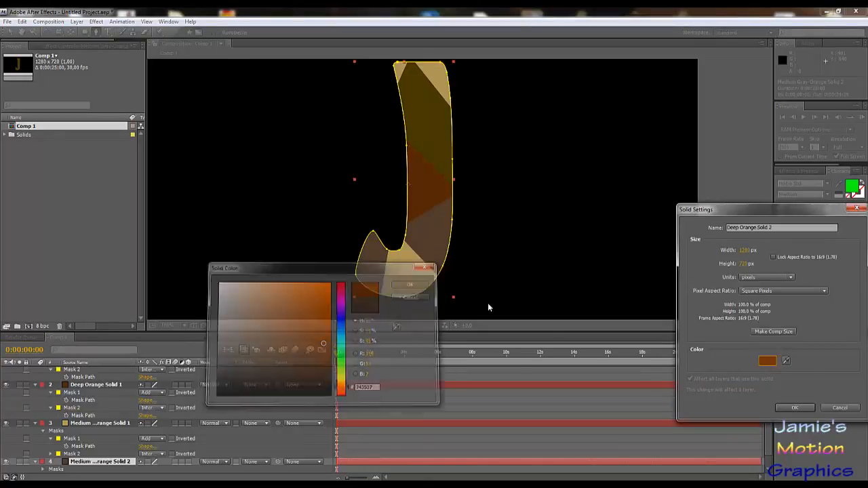
left_click(768, 364)
left_click(329, 291)
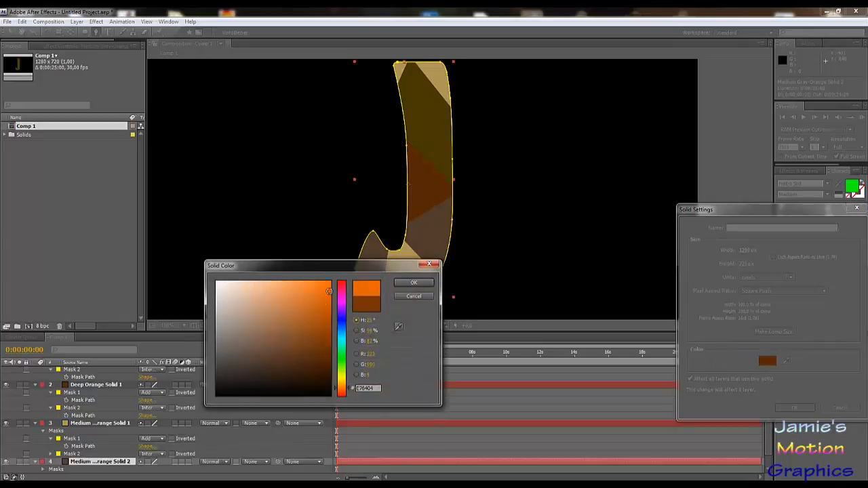
left_click(414, 283)
left_click(795, 408)
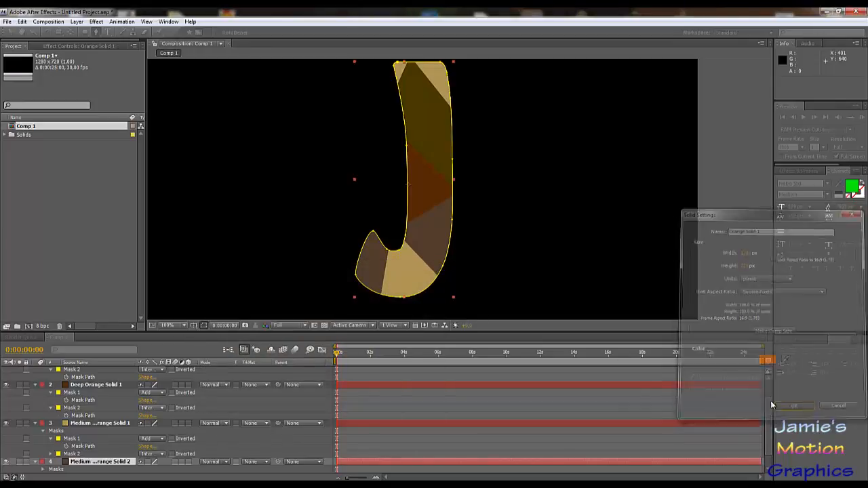
Step: Hide the mask outlines in the composition view and check the multicoloured J without them
scroll(470, 257, "down", 1)
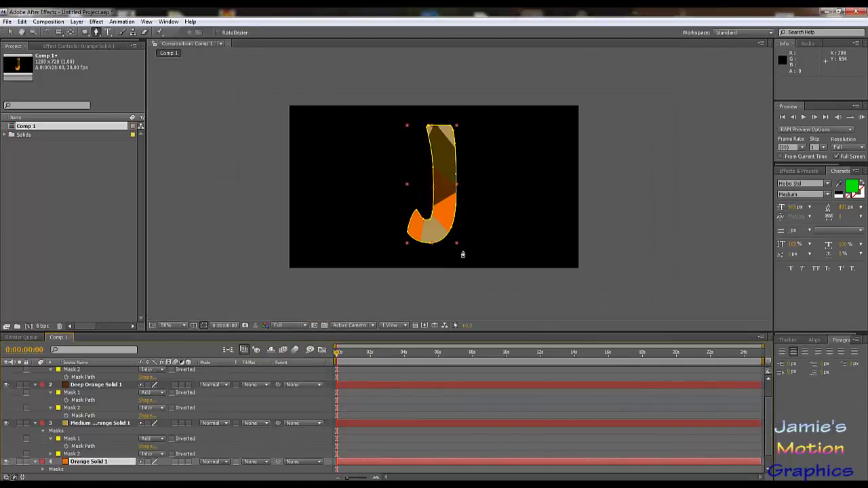
scroll(462, 255, "up", 1)
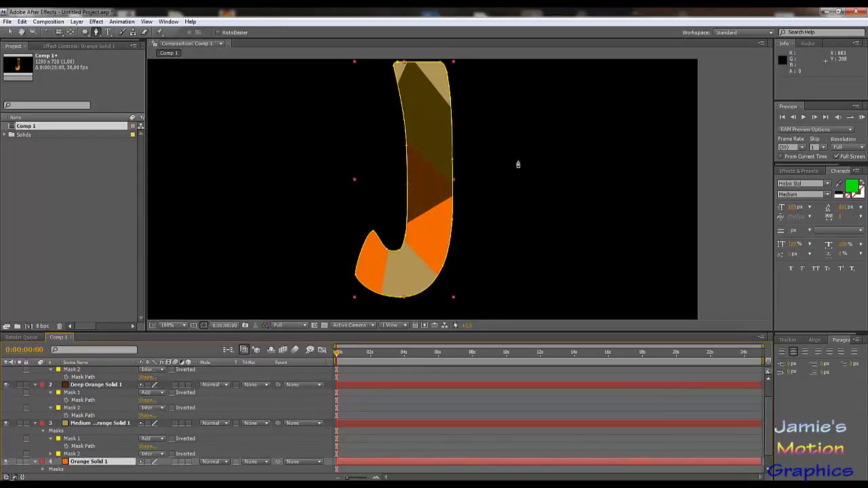
scroll(514, 193, "down", 1)
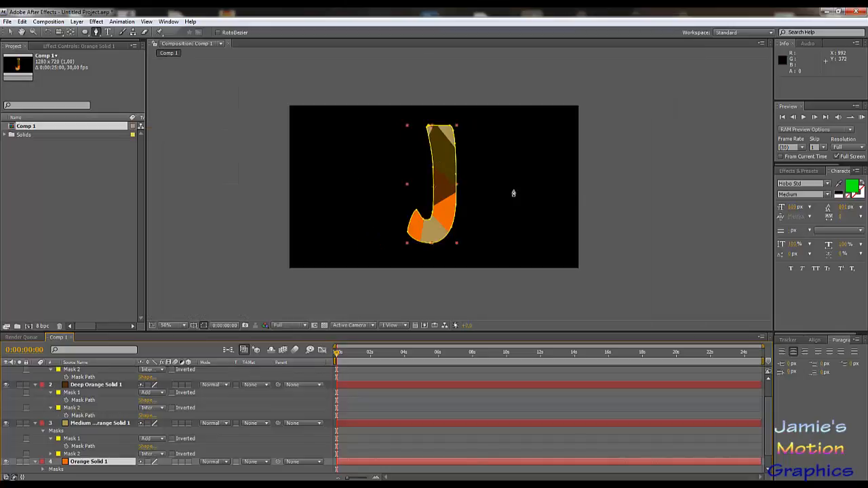
left_click(693, 270)
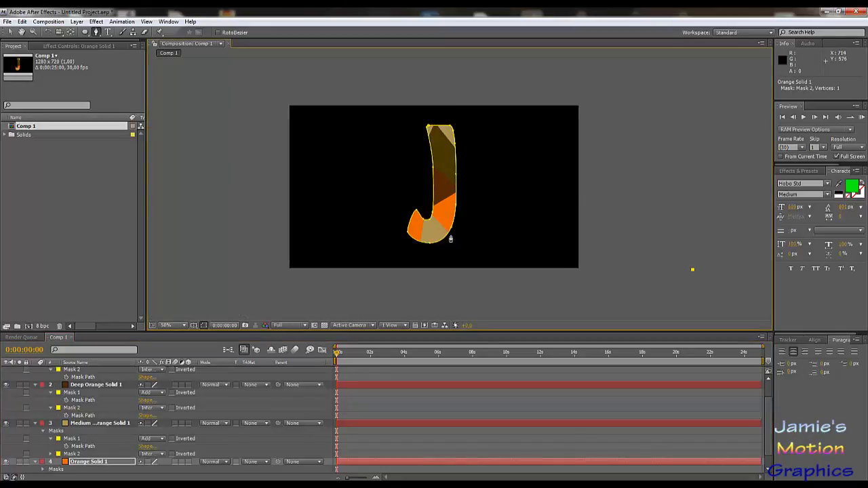
left_click(205, 325)
scroll(414, 214, "up", 1)
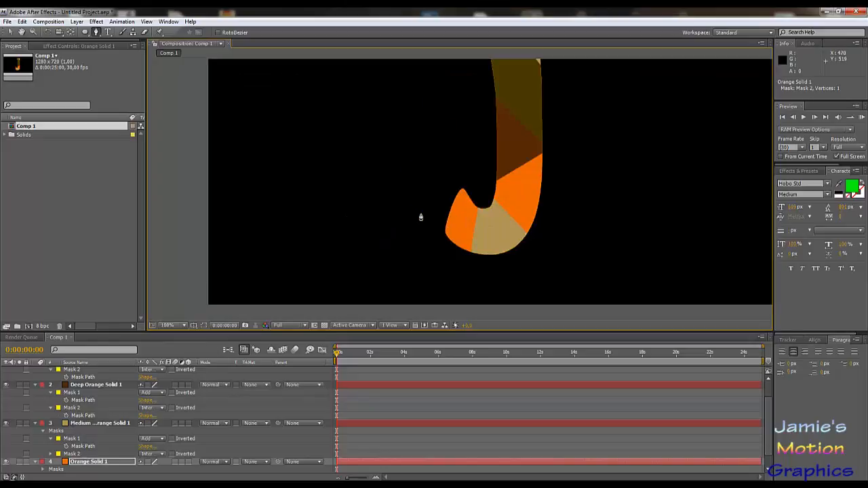
scroll(421, 217, "down", 2)
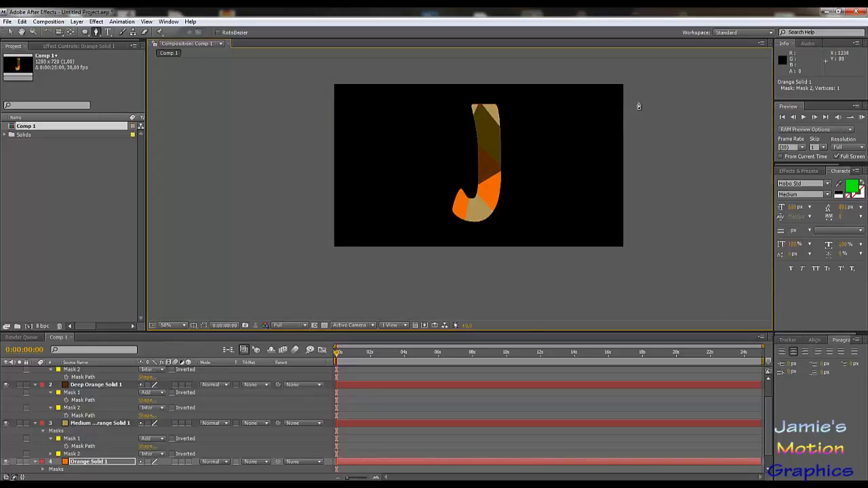